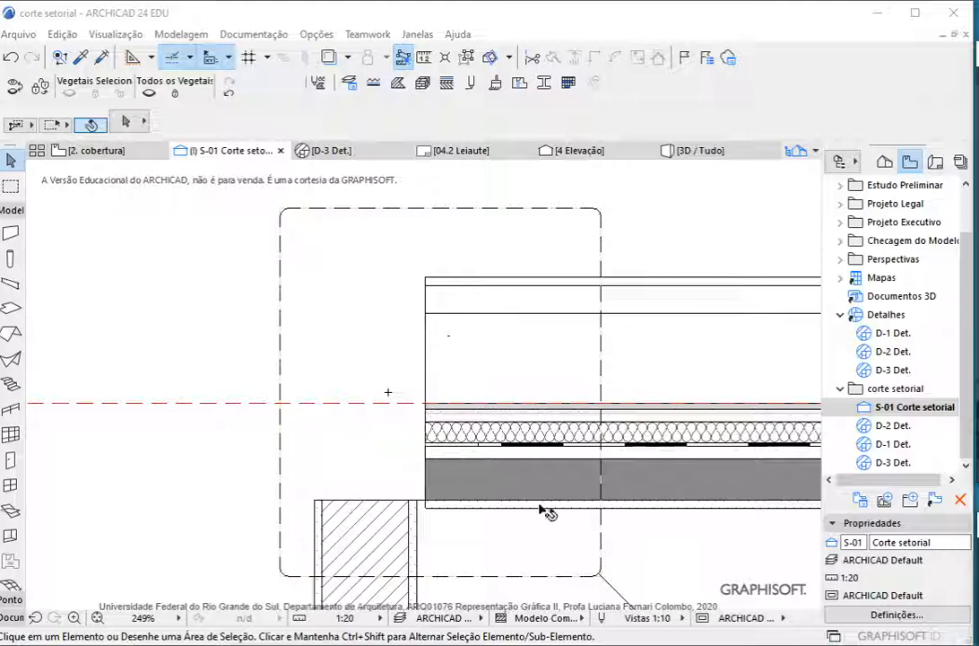
Examine the pasted reference image of the parapet waterproofing detail beside the sectoral section
scroll(529, 542, down, 8)
scroll(458, 390, up, 5)
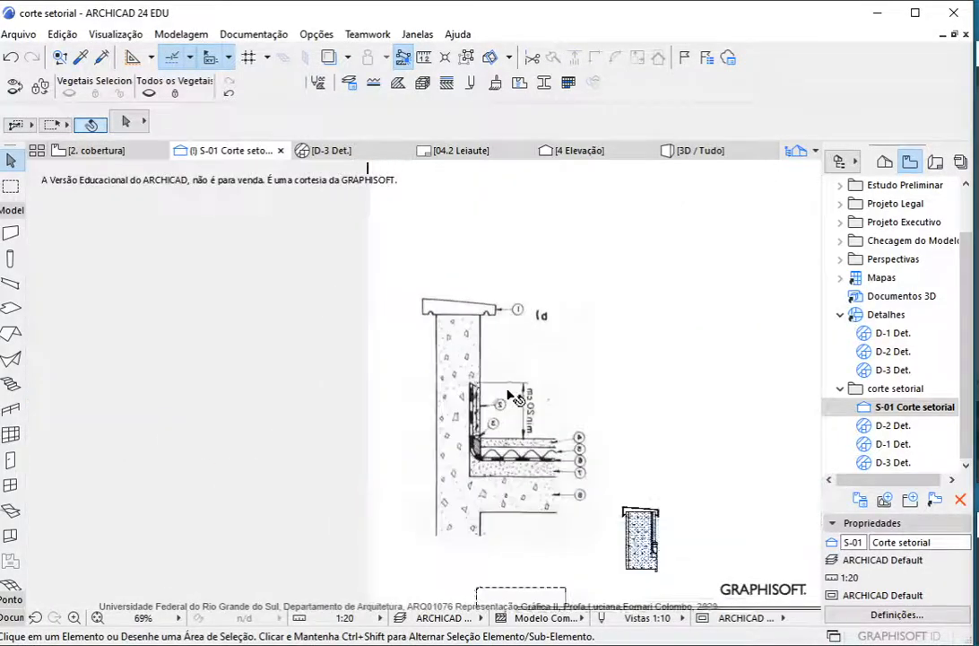
click(459, 390)
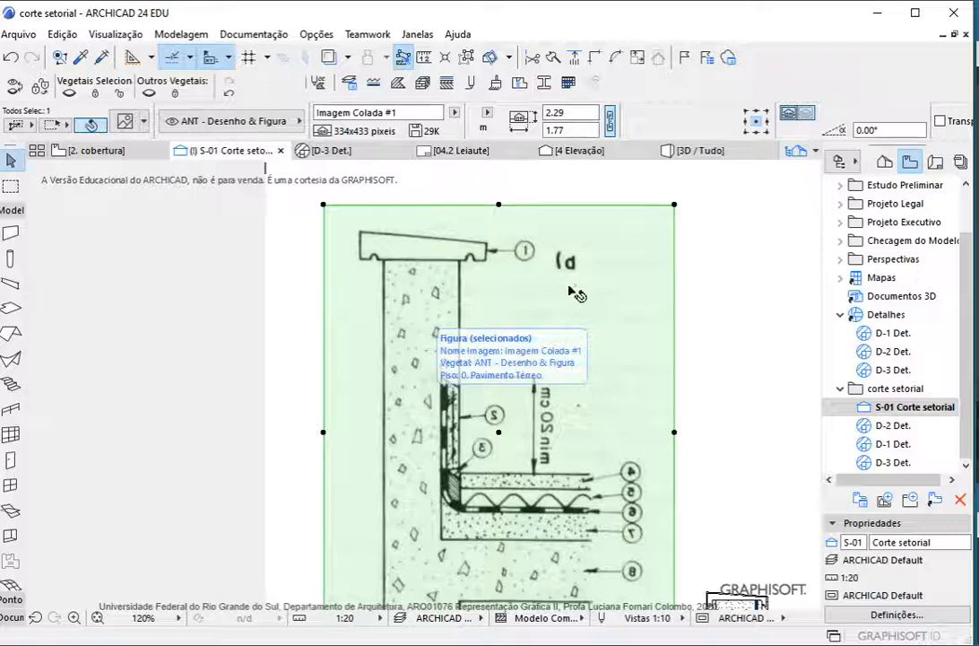
scroll(556, 278, down, 4)
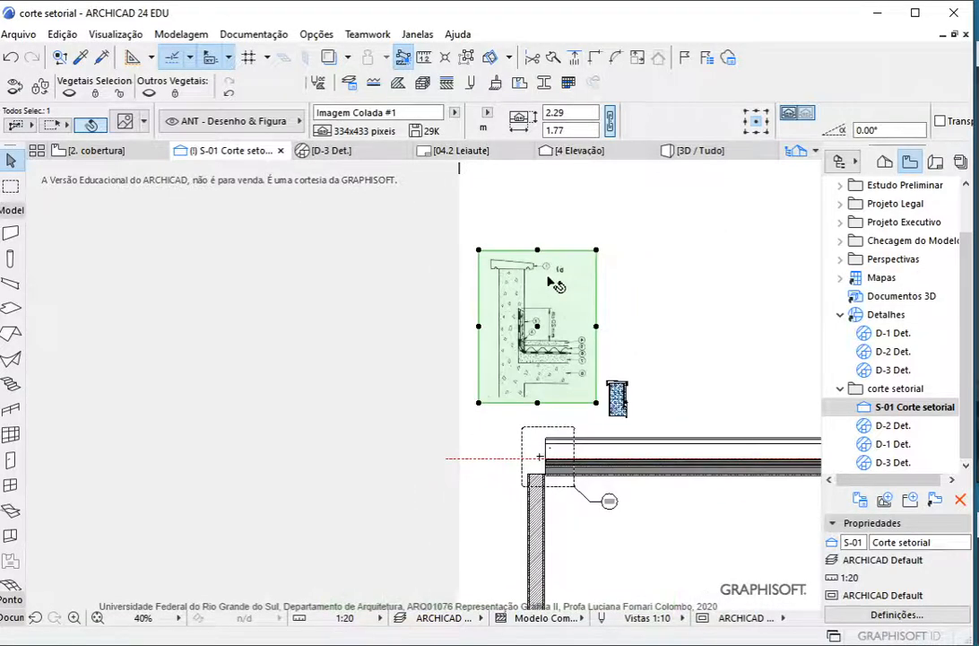
scroll(538, 449, up, 4)
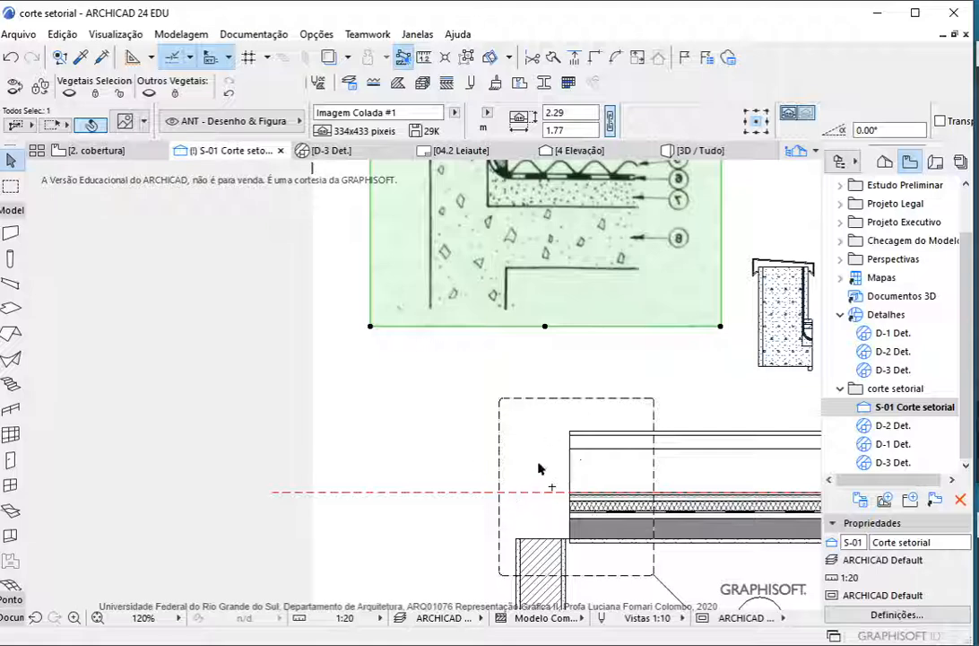
Collapse the modelling tool group in the toolbox and expand the documentation tools
click(13, 212)
click(10, 245)
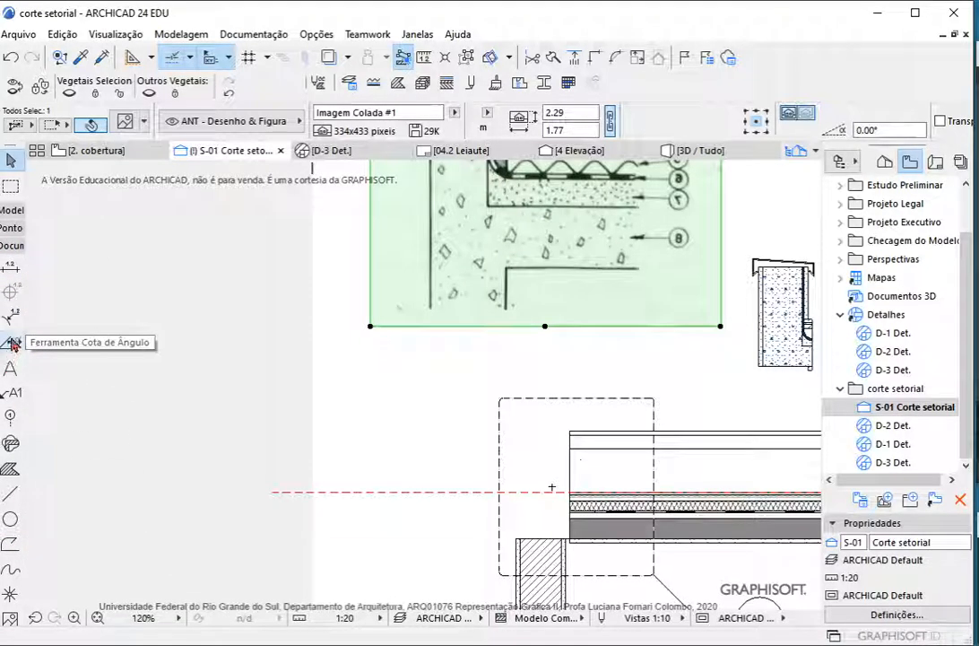
scroll(774, 348, up, 2)
scroll(495, 328, down, 1)
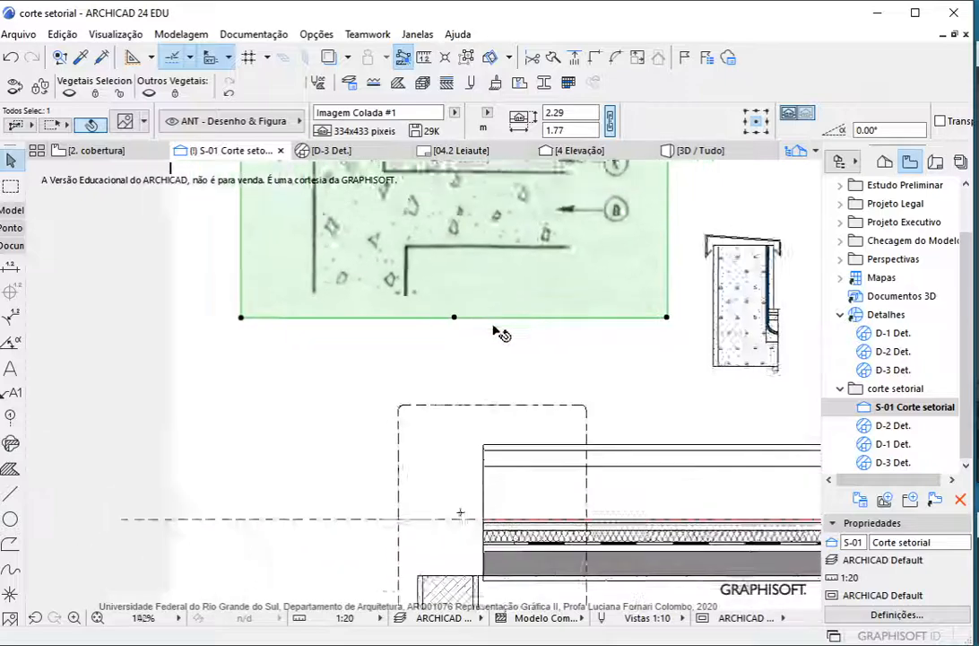
Move the grouped parapet detail into the section, snapping the lower outer corner of its mortar notch to the upper end corner of the roof slab
scroll(707, 280, down, 1)
scroll(690, 291, up, 3)
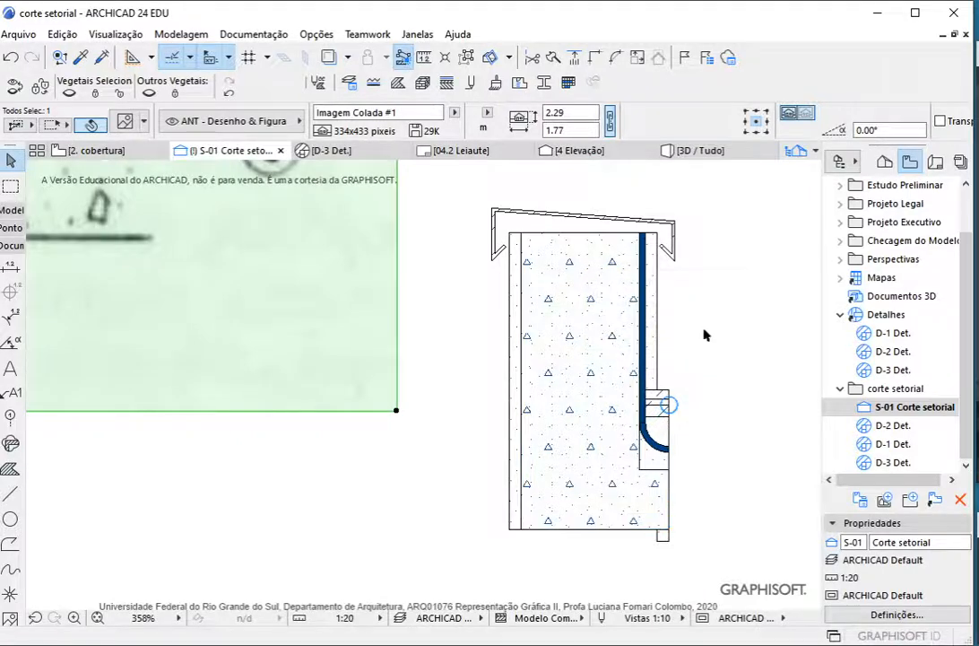
scroll(704, 334, down, 3)
click(693, 417)
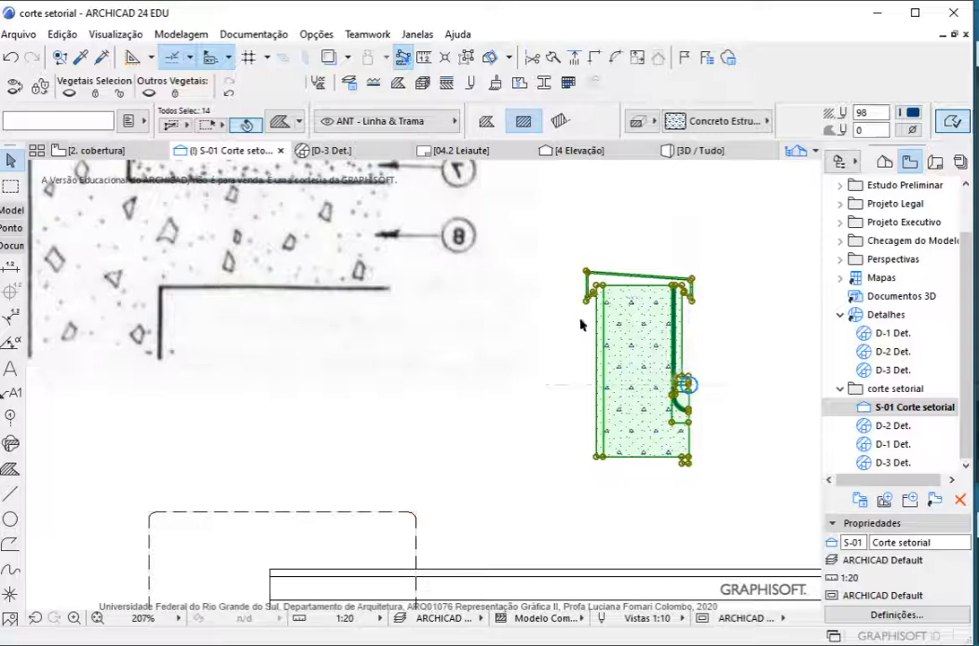
scroll(709, 413, up, 4)
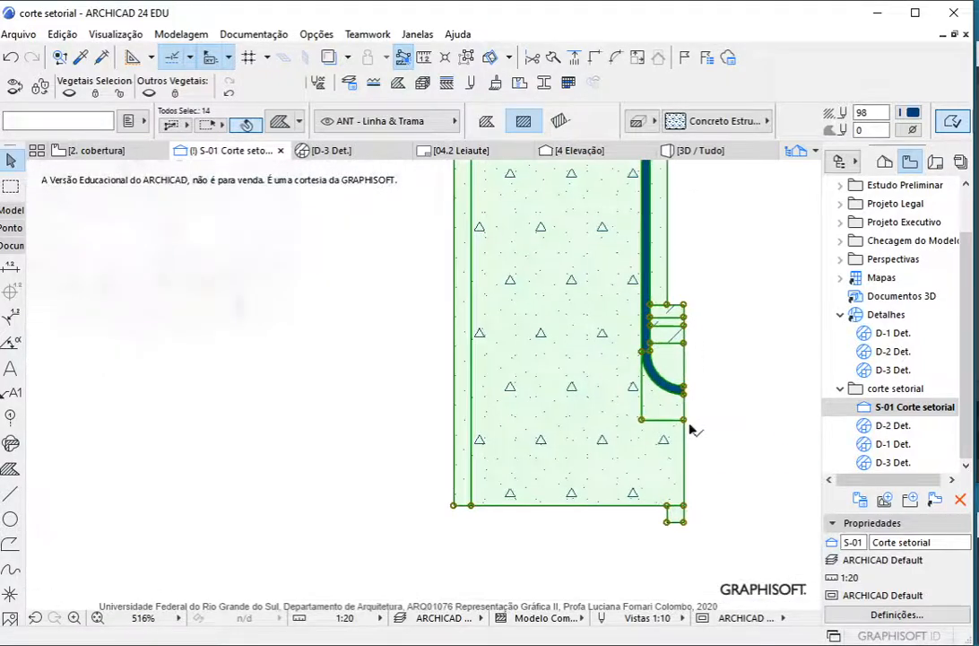
key(ctrl+d)
click(684, 420)
scroll(755, 366, down, 7)
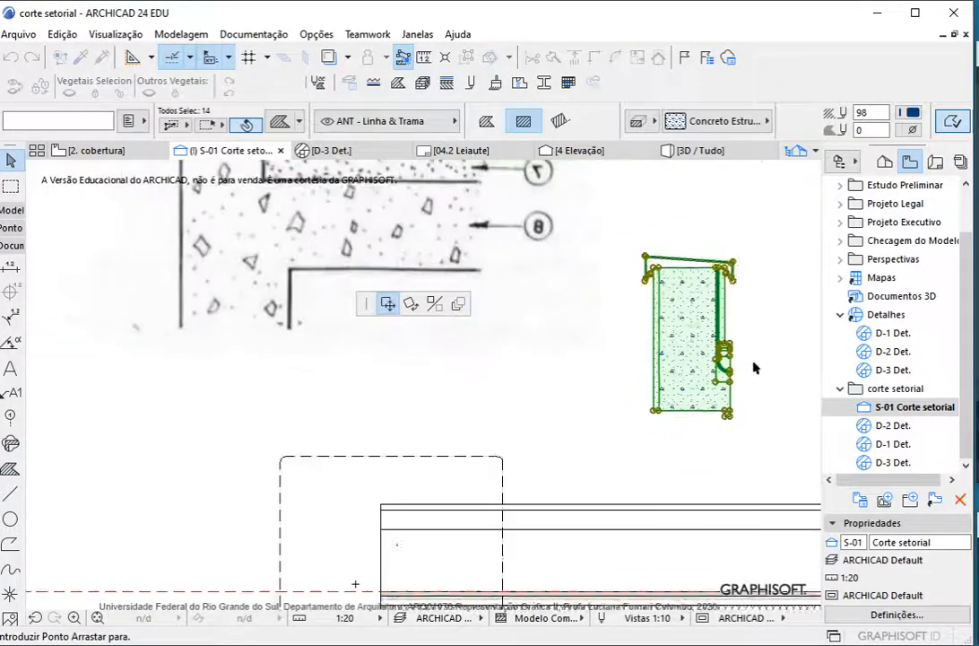
scroll(574, 503, up, 5)
scroll(550, 480, up, 2)
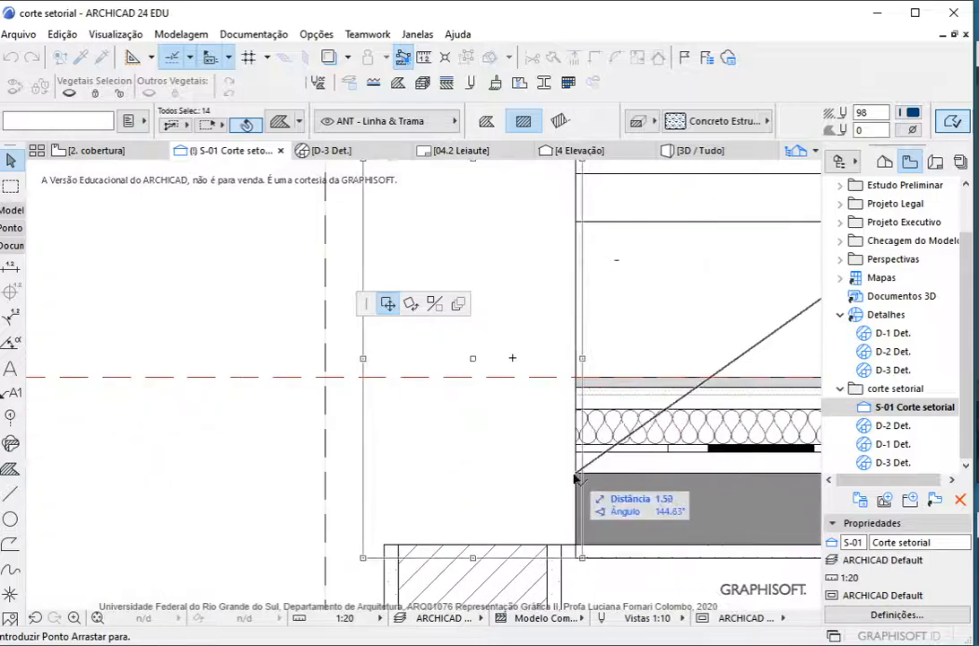
click(575, 474)
key(Escape)
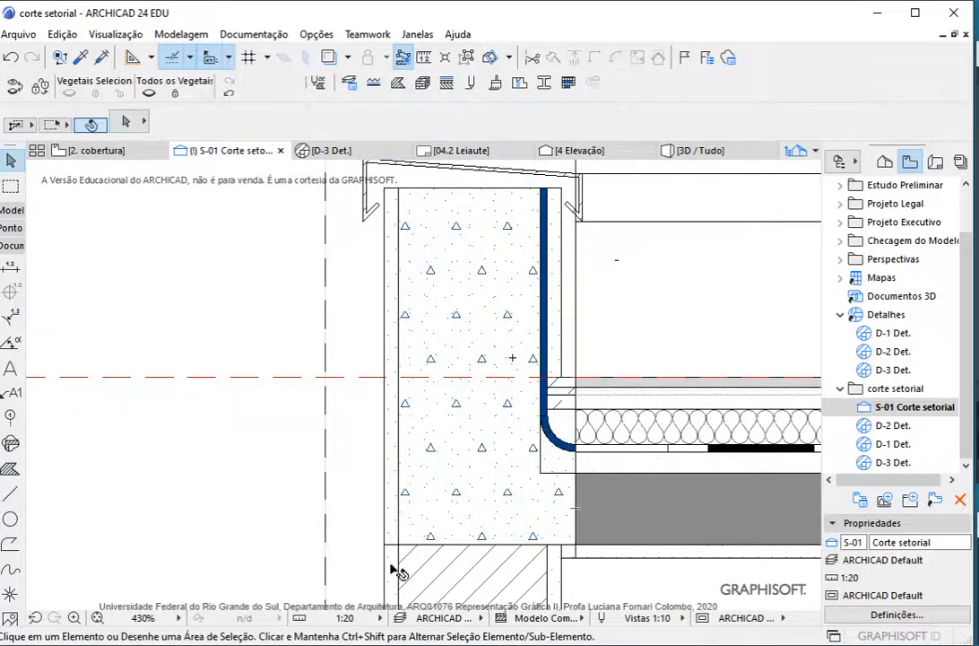
Examine how the placed parapet detail meets the wall below and the roof layers beside it
scroll(396, 551, up, 3)
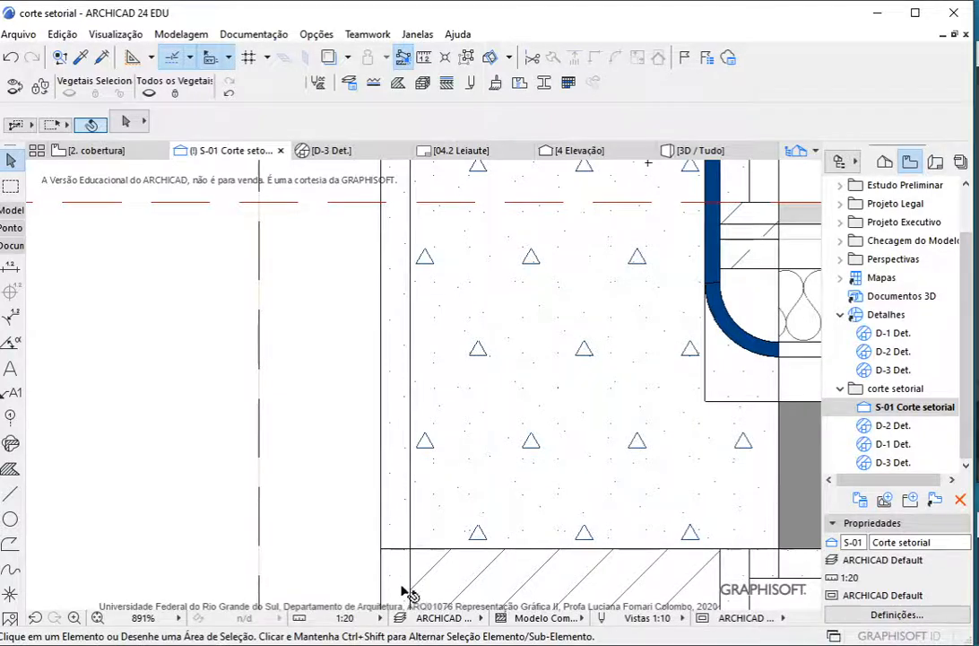
scroll(403, 547, down, 3)
scroll(396, 451, down, 1)
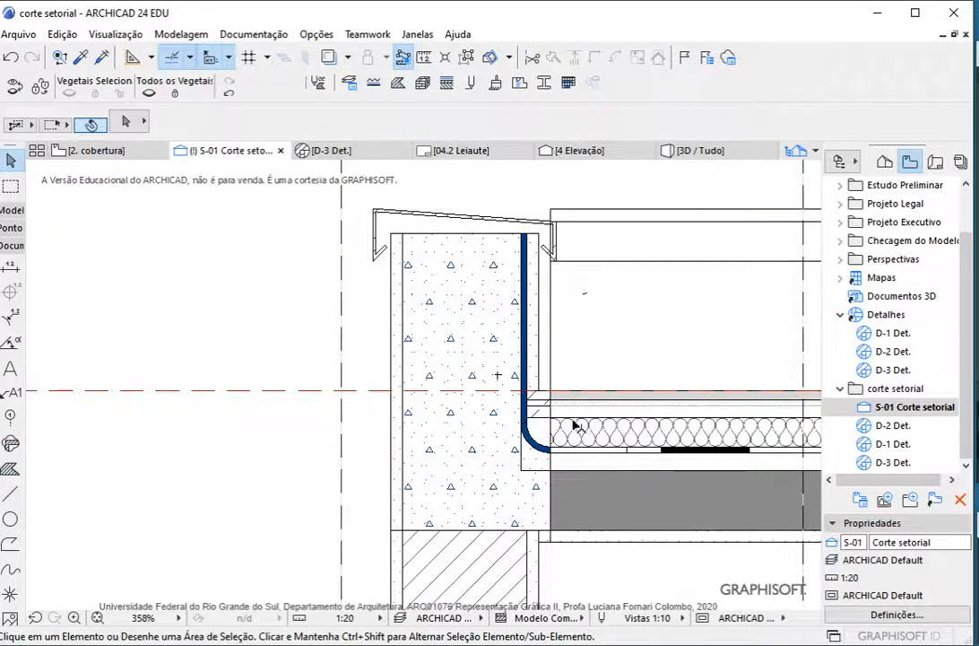
scroll(574, 426, up, 1)
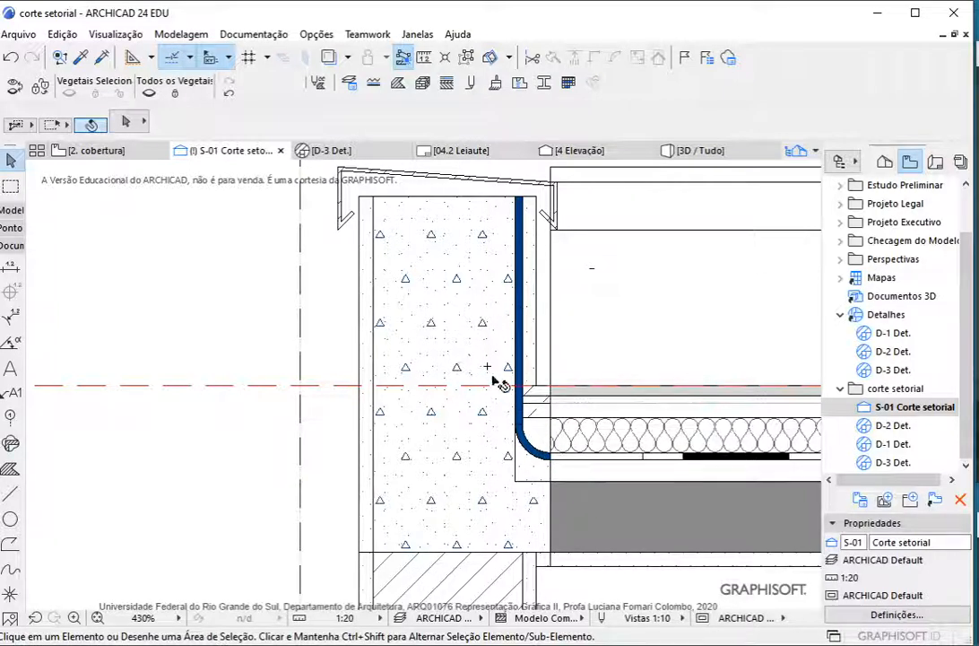
scroll(513, 441, up, 3)
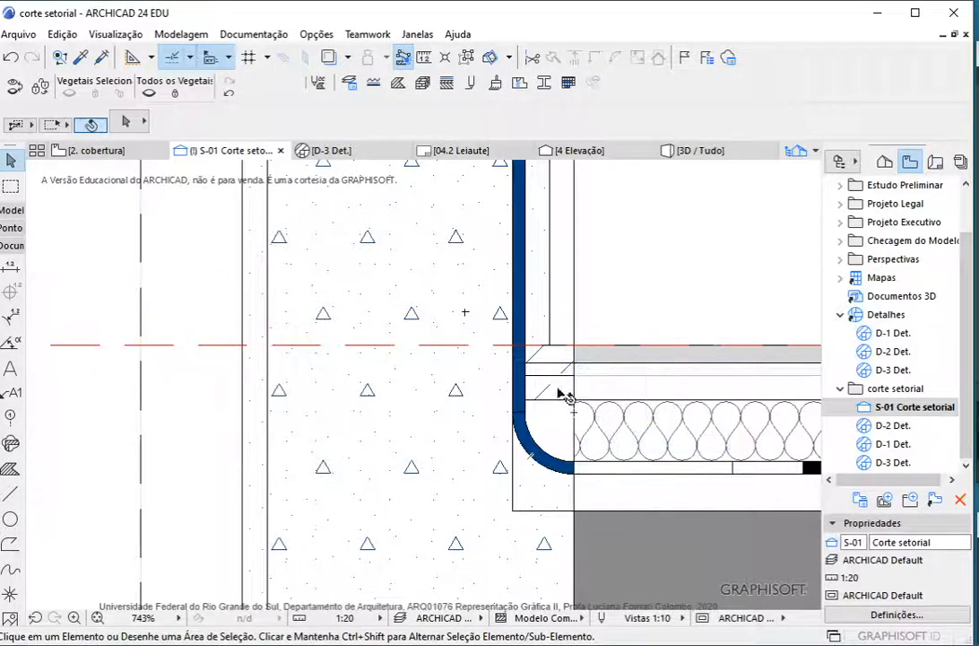
scroll(545, 482, down, 5)
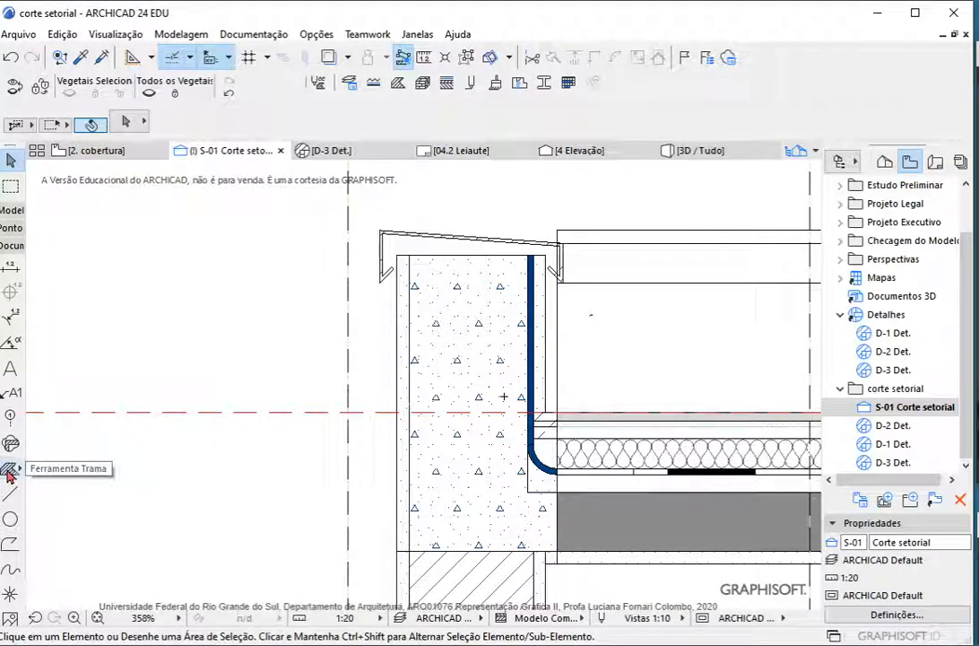
Suspend grouping so the parapet detail's individual fills can be selected separately, and test it on a single fill
click(499, 449)
key(Escape)
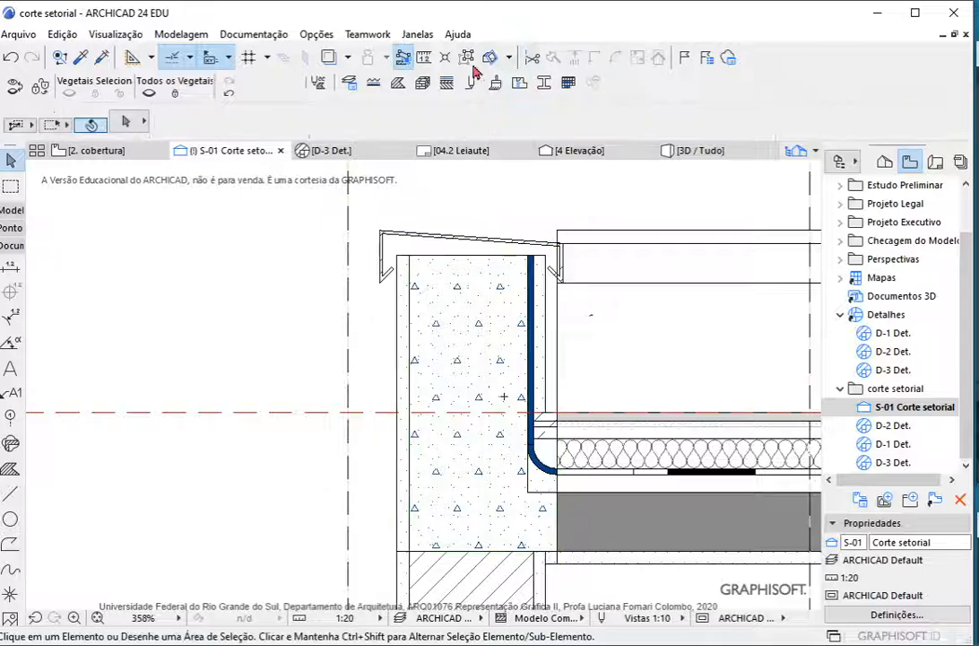
click(467, 57)
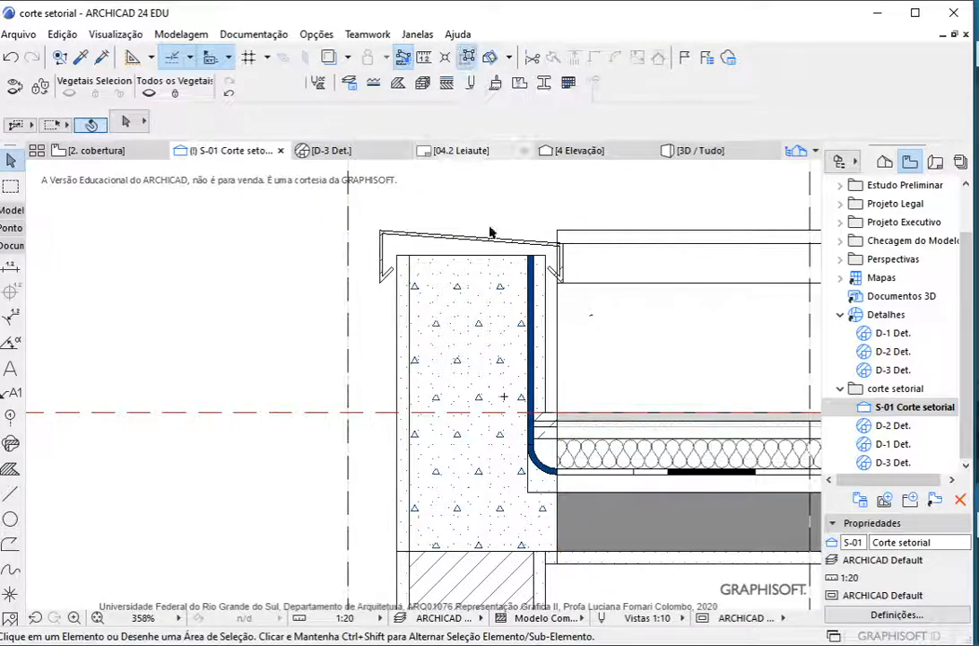
click(484, 372)
key(Escape)
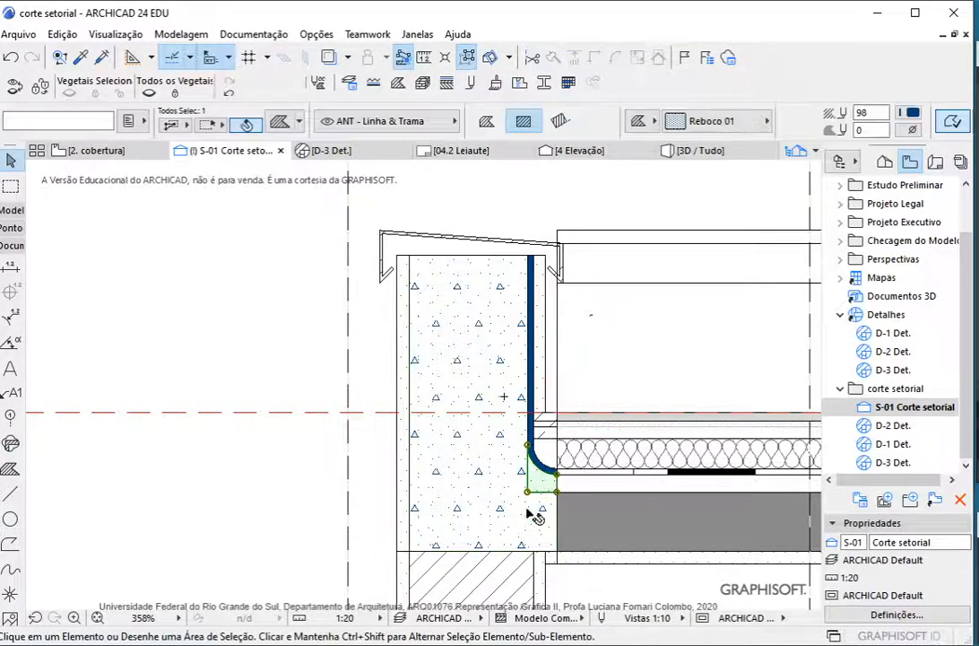
Inspect the individual fills of the parapet's concrete core, plaster strips and metal coping
scroll(547, 493, up, 2)
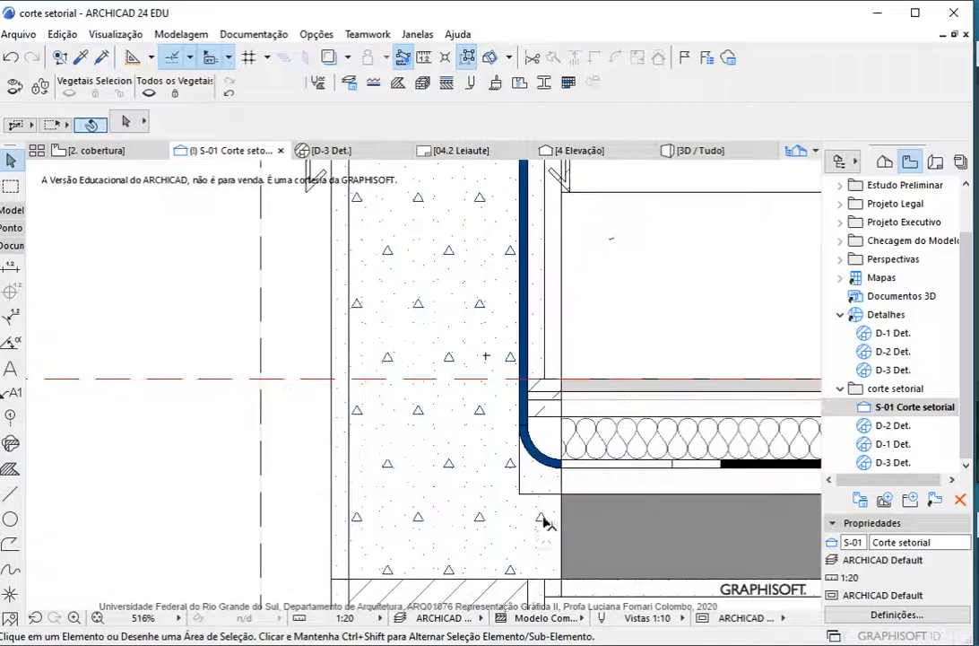
click(449, 520)
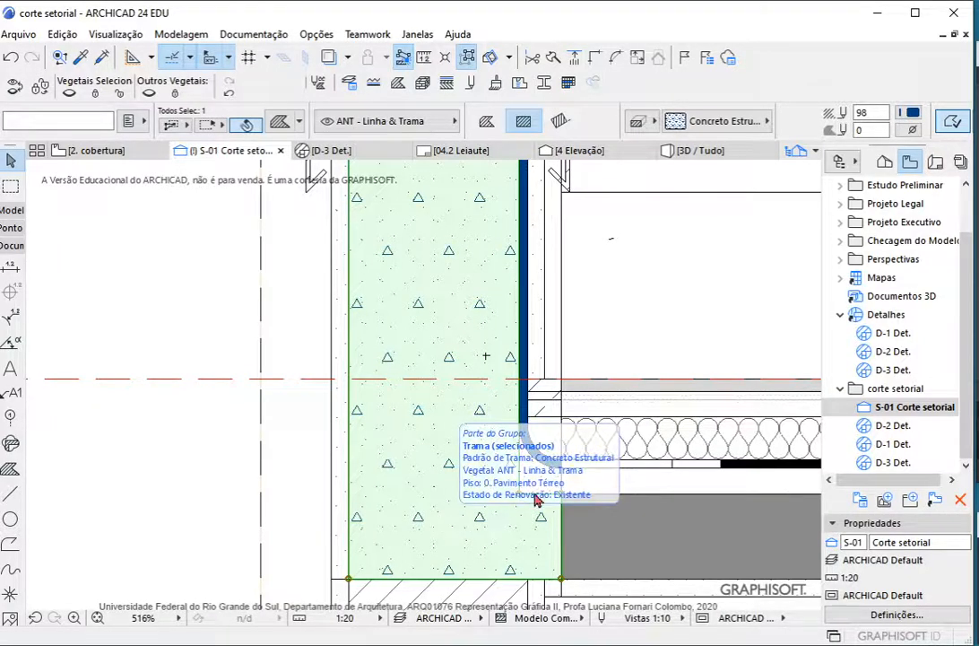
scroll(449, 528, down, 2)
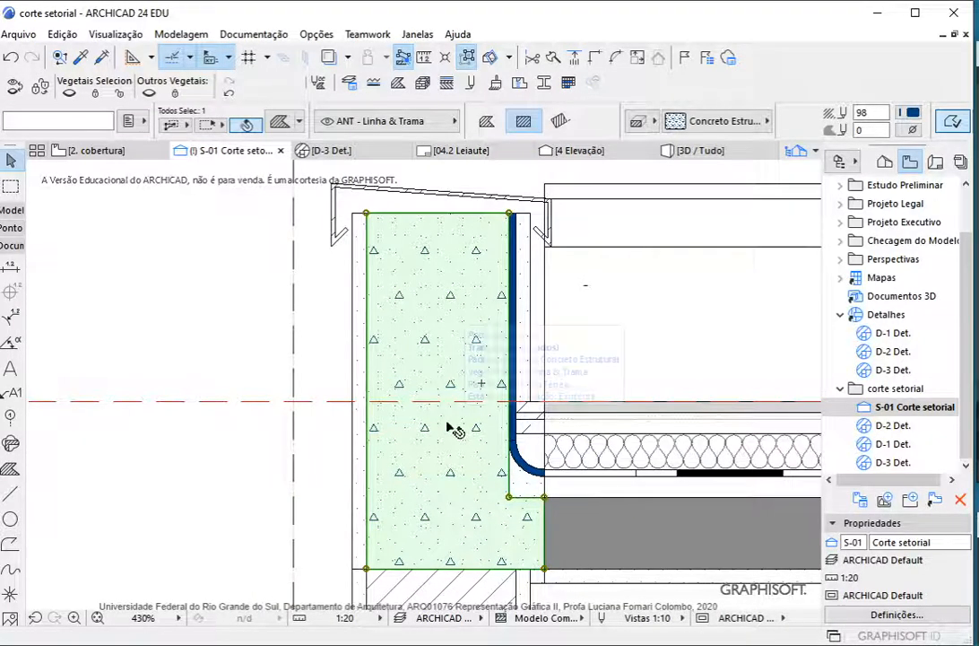
click(361, 453)
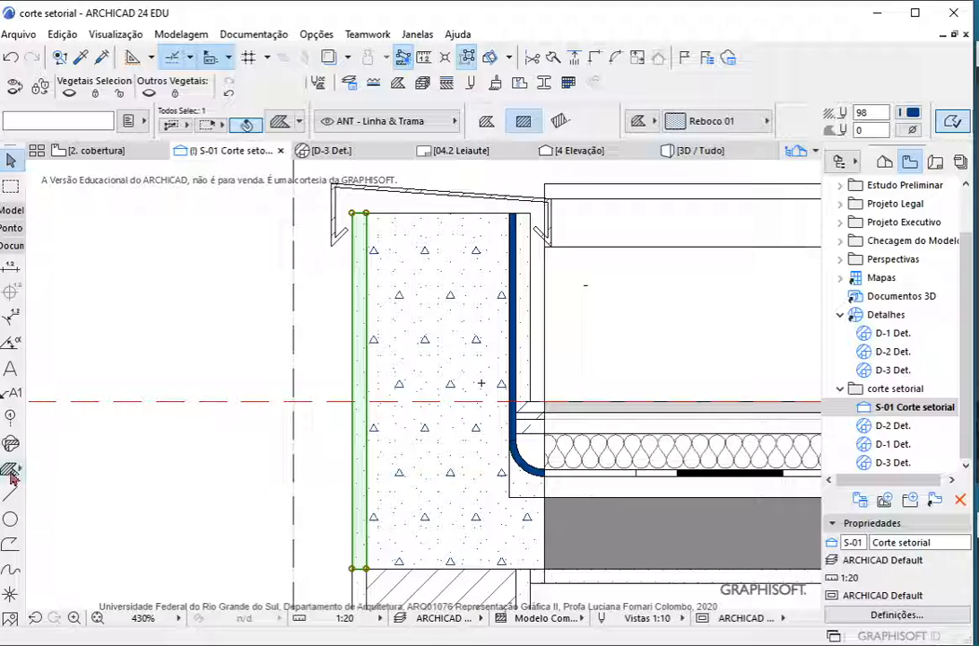
key(Escape)
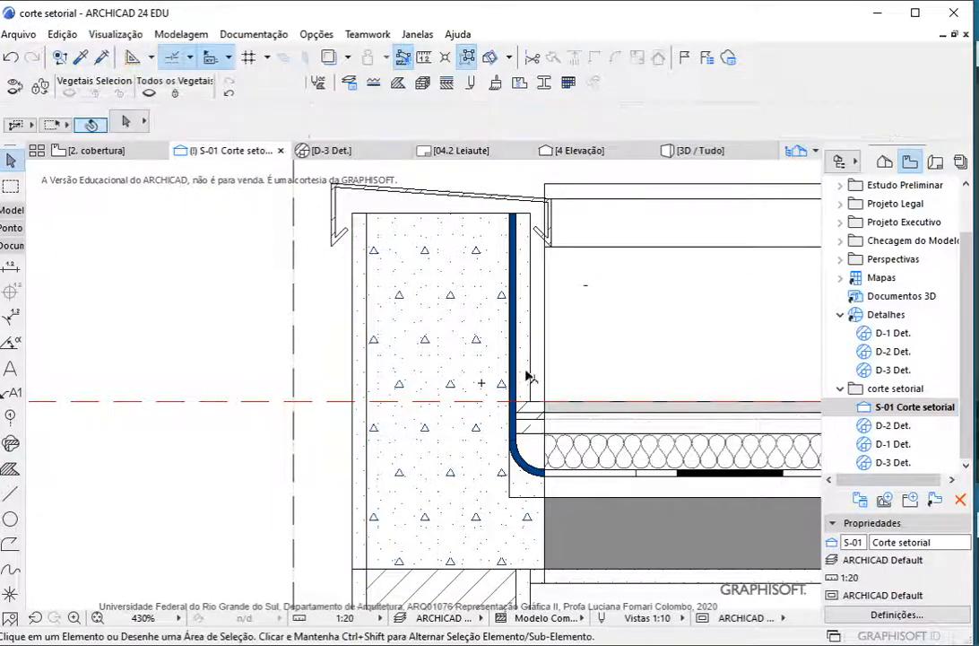
click(534, 367)
click(526, 396)
key(Escape)
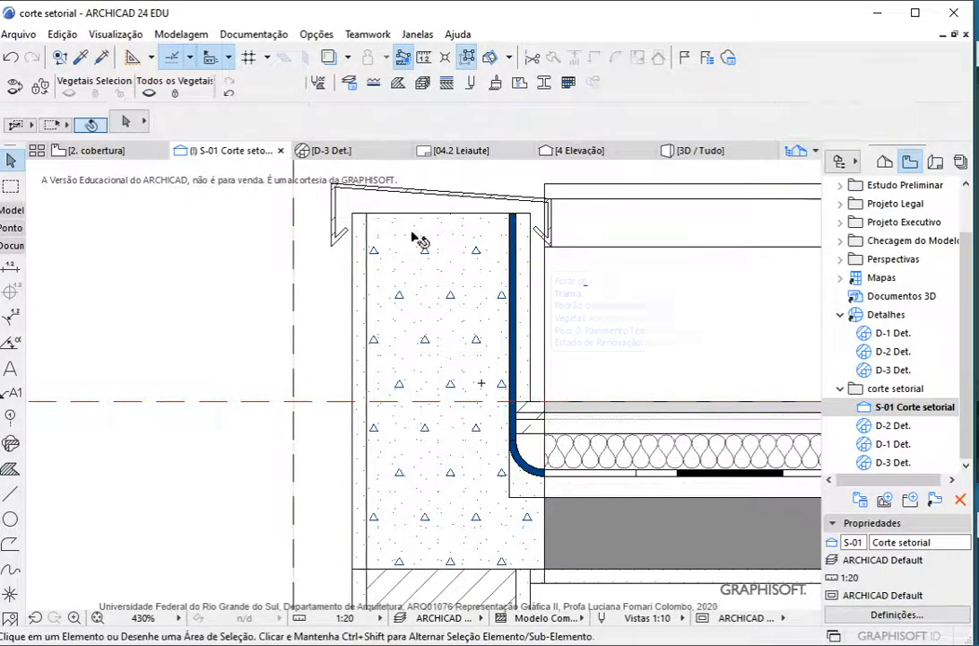
click(386, 192)
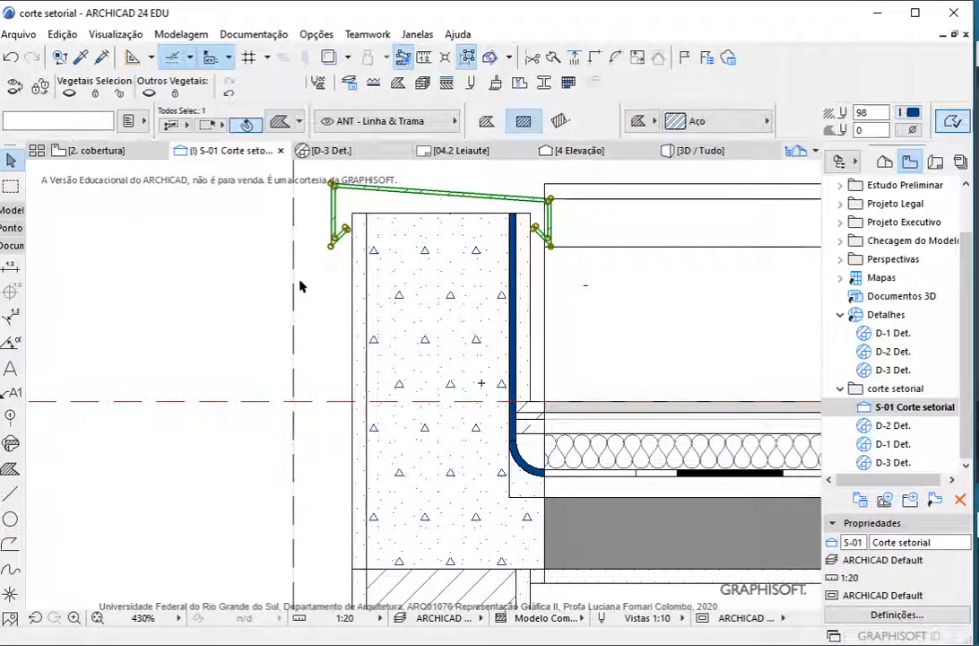
key(Escape)
Check the fill of a thin layer piece beside the membrane and the available fill patterns for the concrete core
scroll(516, 417, up, 3)
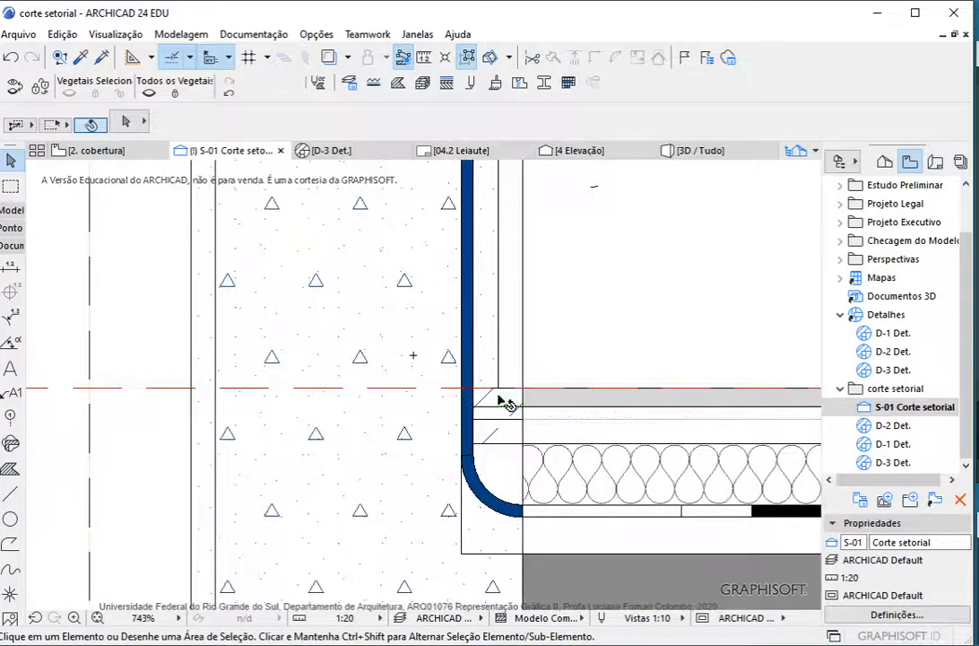
click(506, 406)
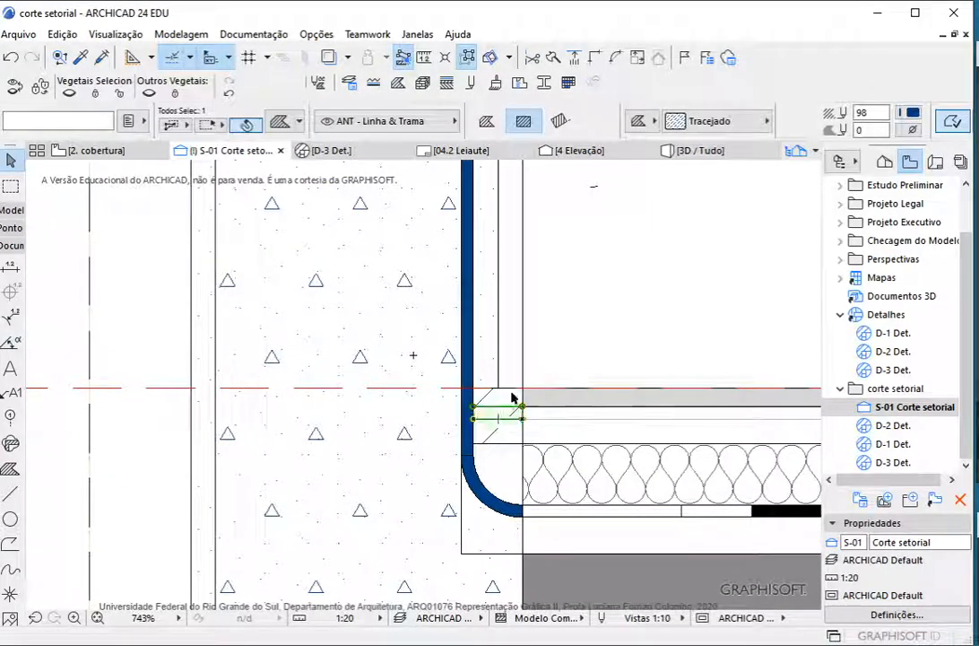
key(Escape)
click(415, 436)
click(704, 124)
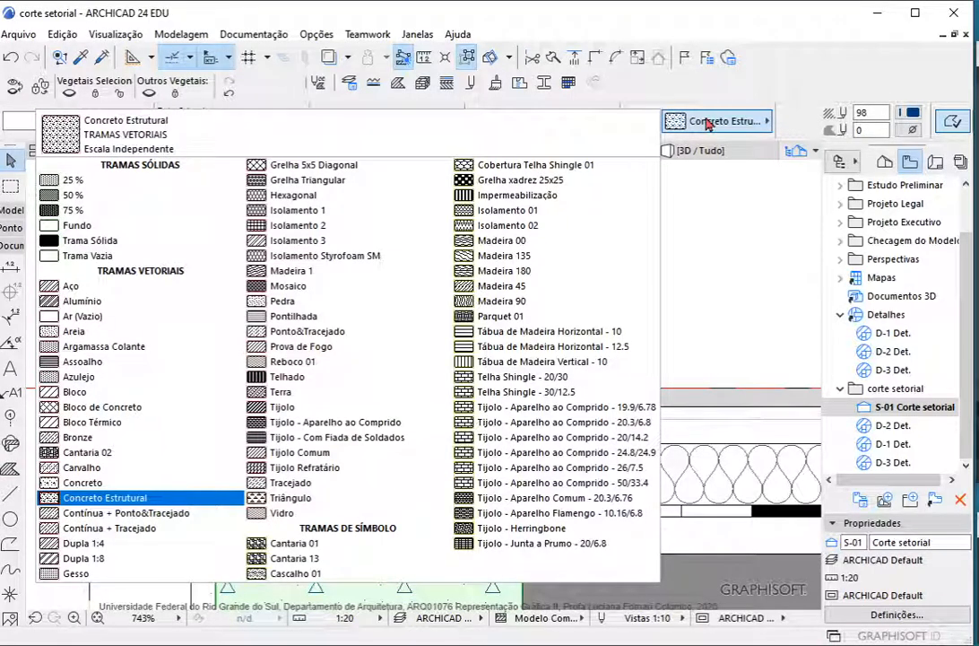
key(Escape)
key(Escape)
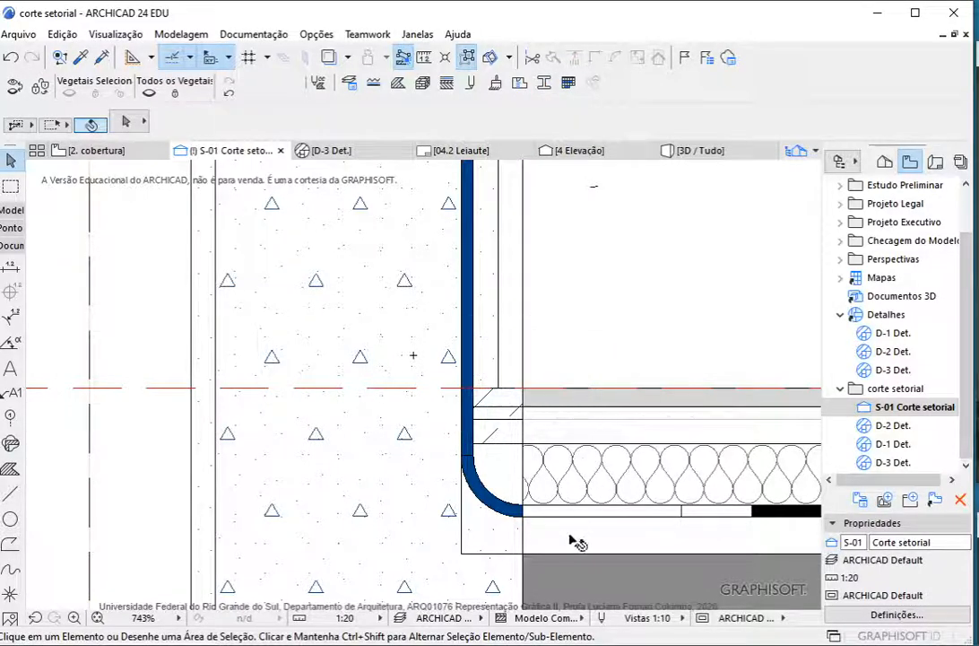
Inspect the fills under, along and above the curved waterproofing membrane at the parapet's base
click(499, 530)
key(Escape)
click(508, 510)
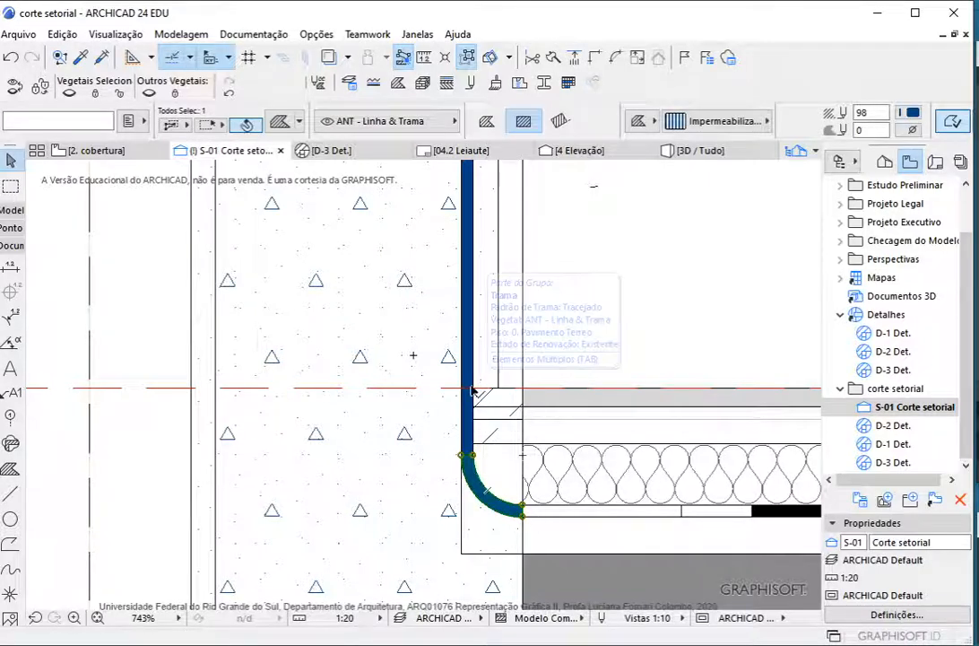
click(505, 469)
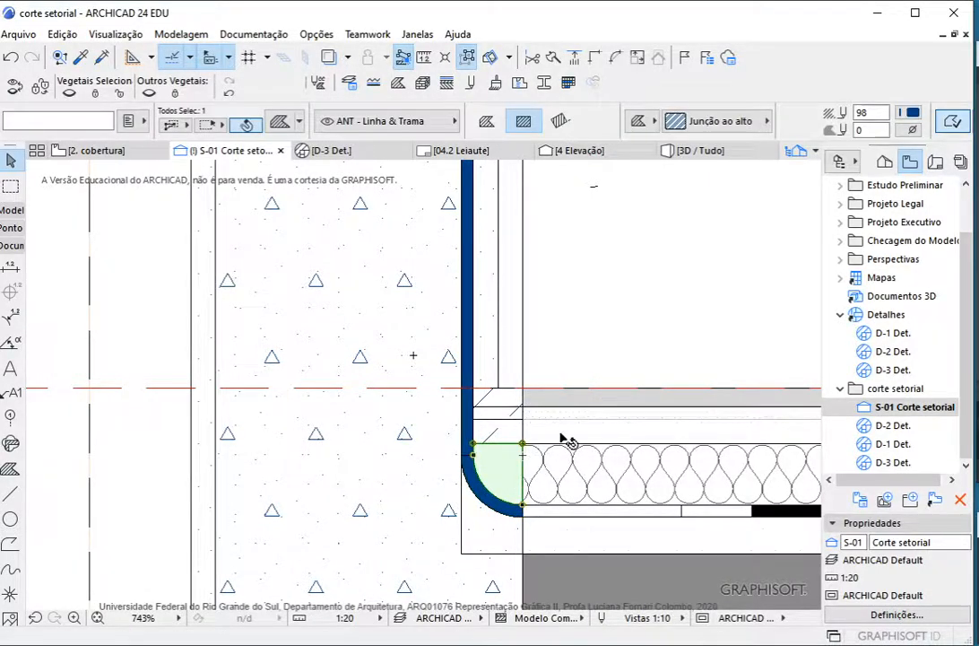
scroll(564, 437, down, 4)
scroll(554, 450, up, 3)
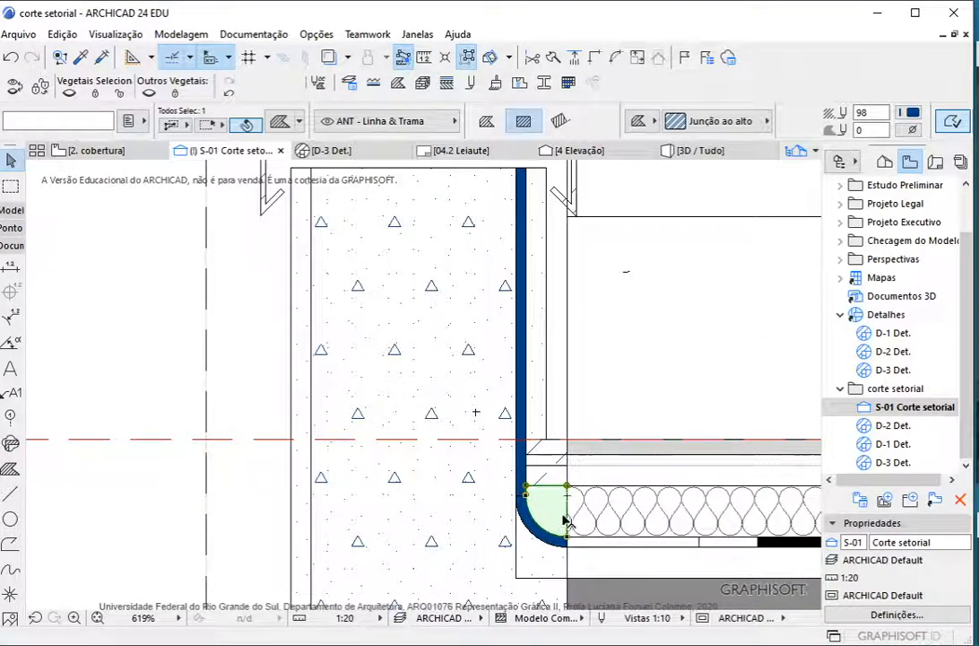
key(Escape)
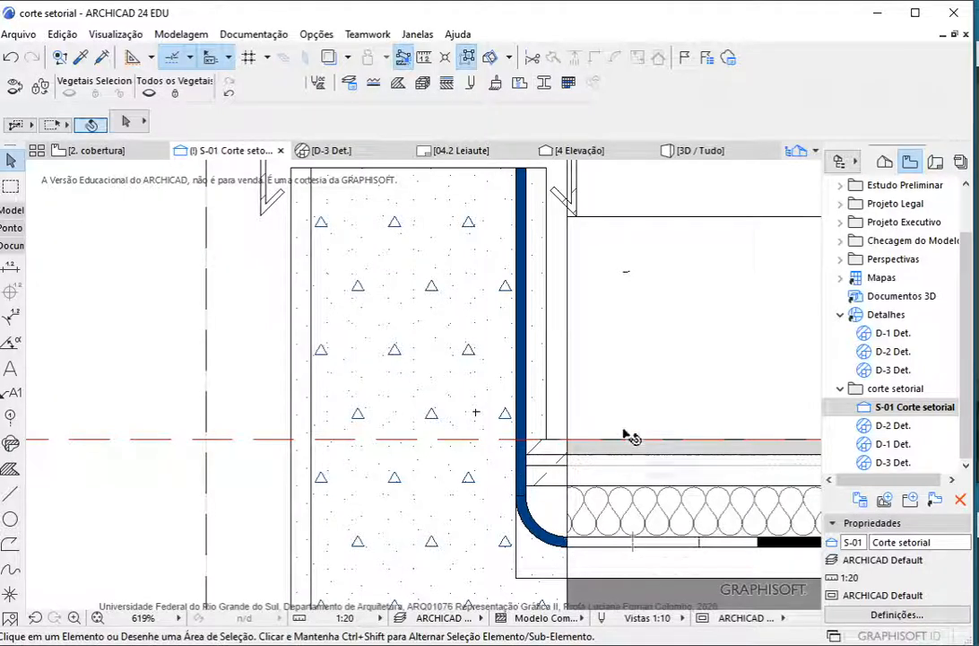
Start a continuous-line polyline beside the parapet with a horizontal segment about 0.16 long and a centre-based quarter arc of radius about 0.05
scroll(628, 409, down, 3)
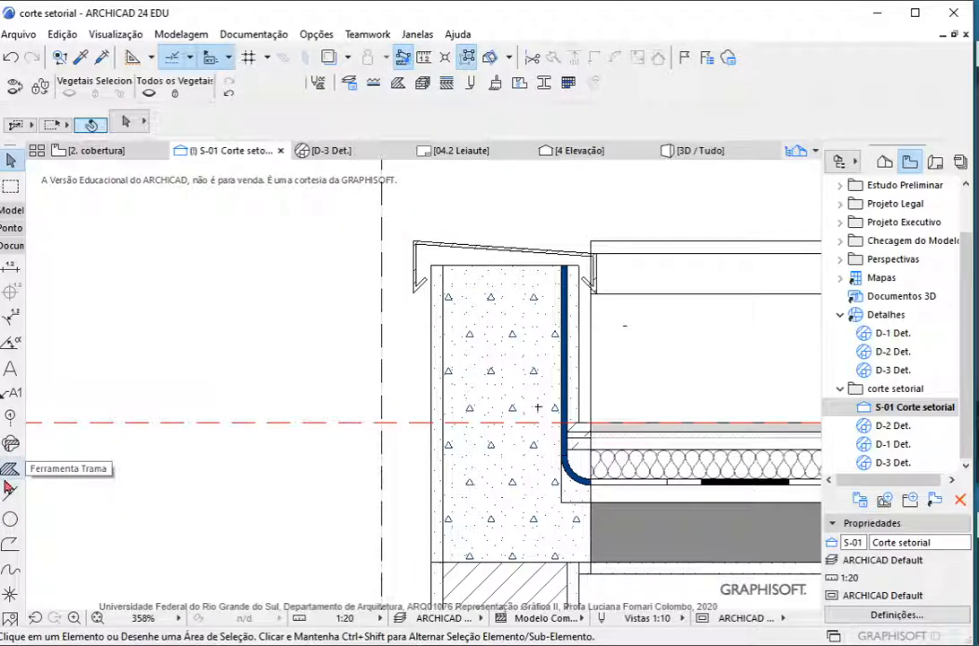
click(11, 544)
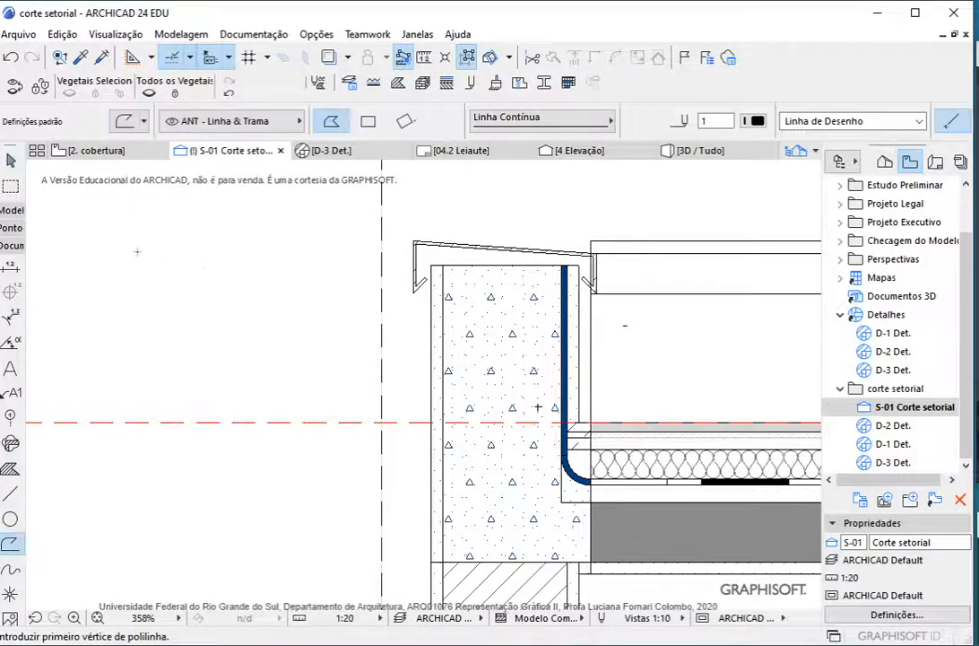
scroll(137, 252, up, 2)
click(447, 432)
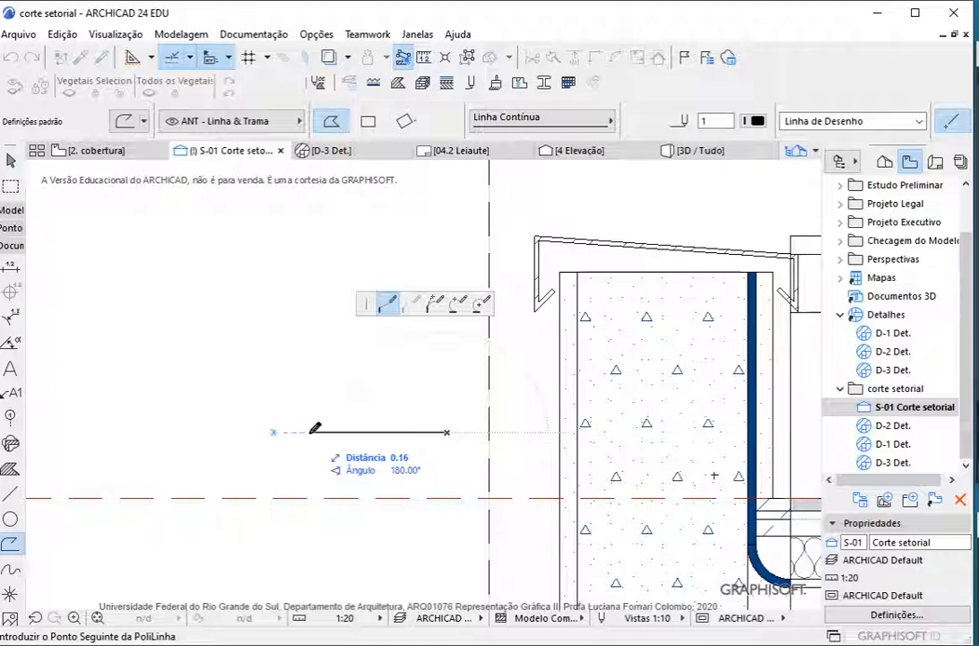
click(309, 432)
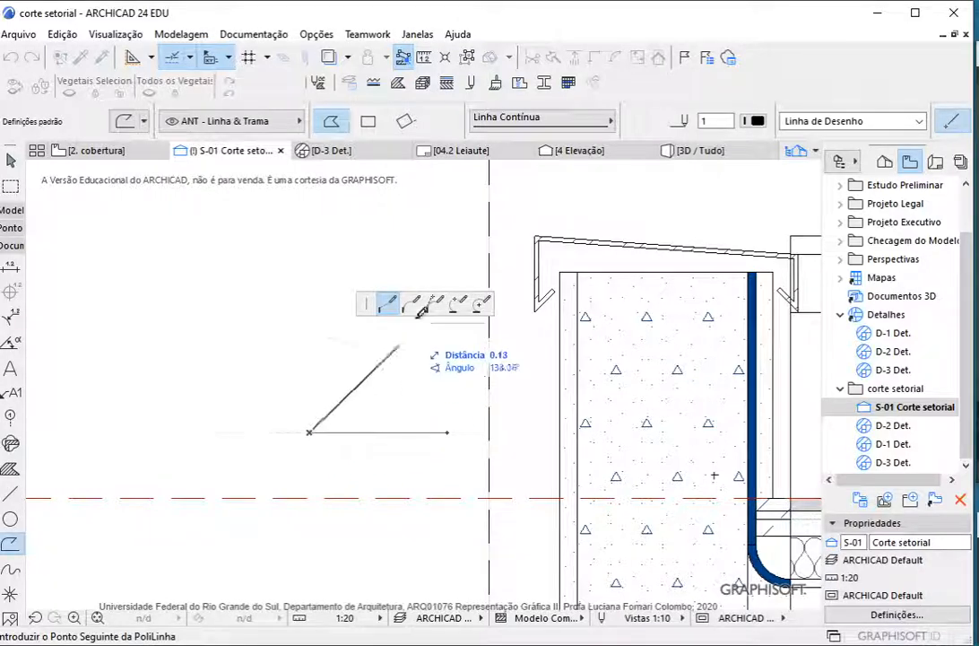
click(483, 307)
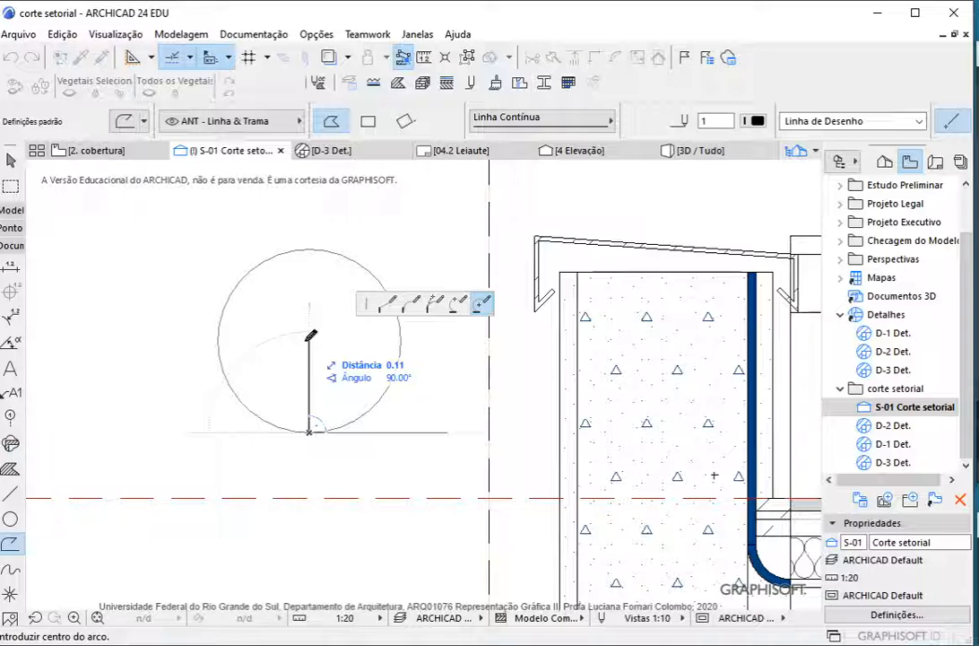
click(308, 392)
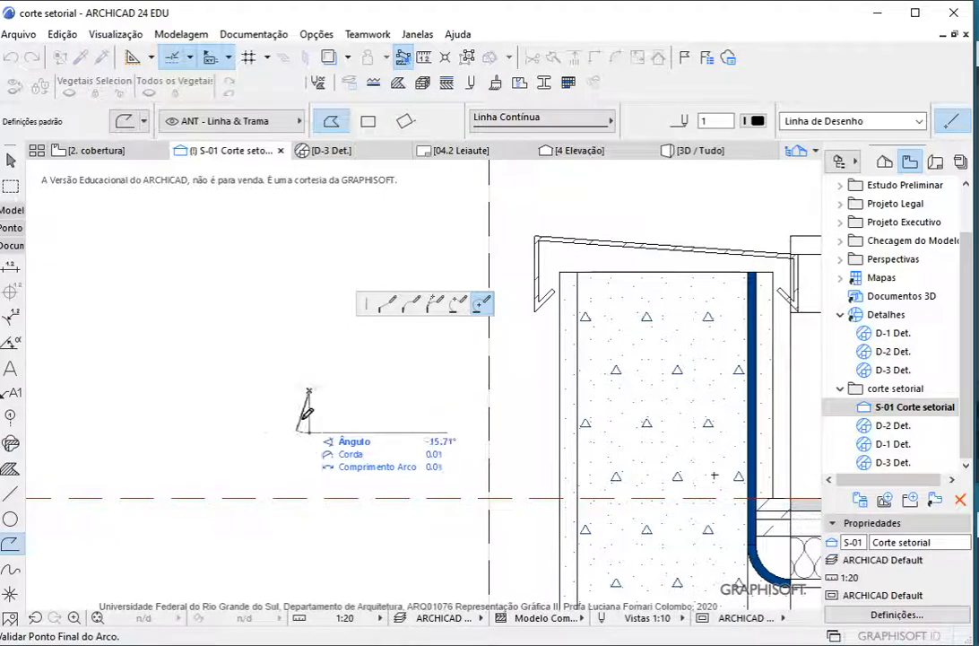
click(269, 389)
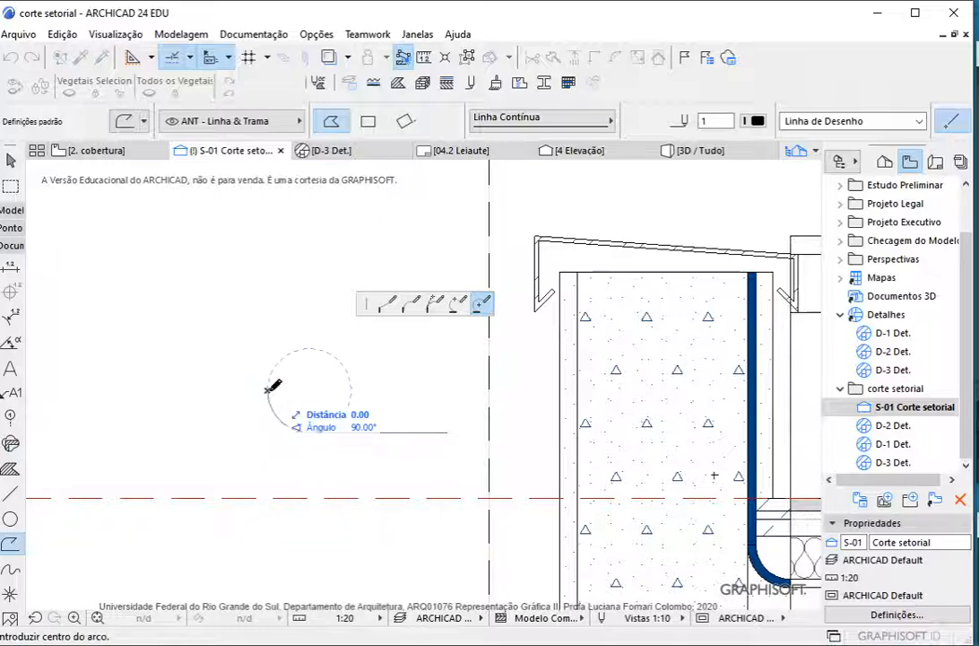
Continue the polyline from the arc with a straight vertical segment about 0.16 long and finish it
click(386, 307)
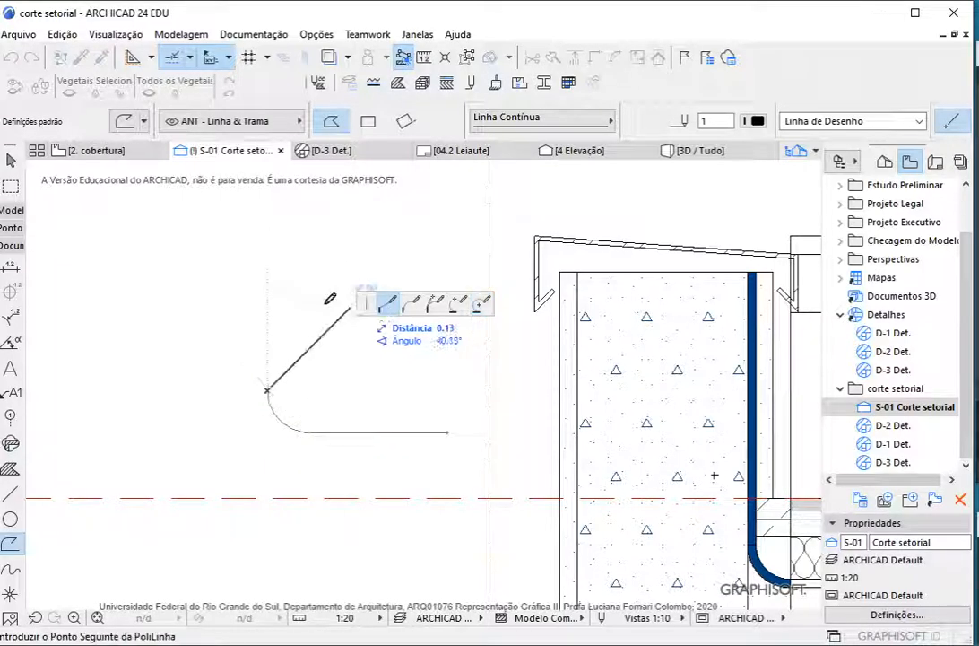
click(270, 250)
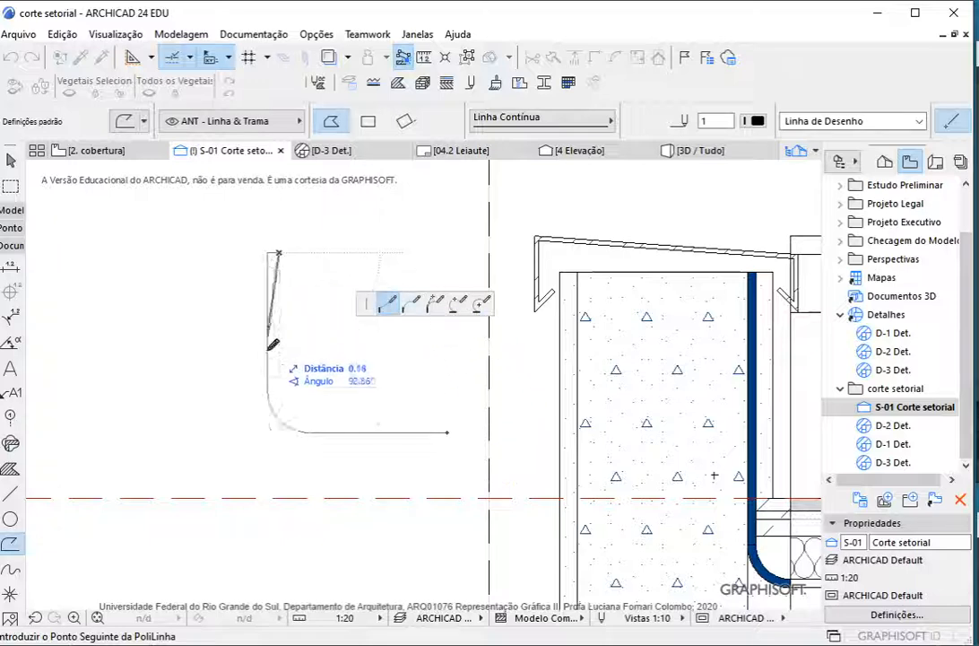
right_click(282, 260)
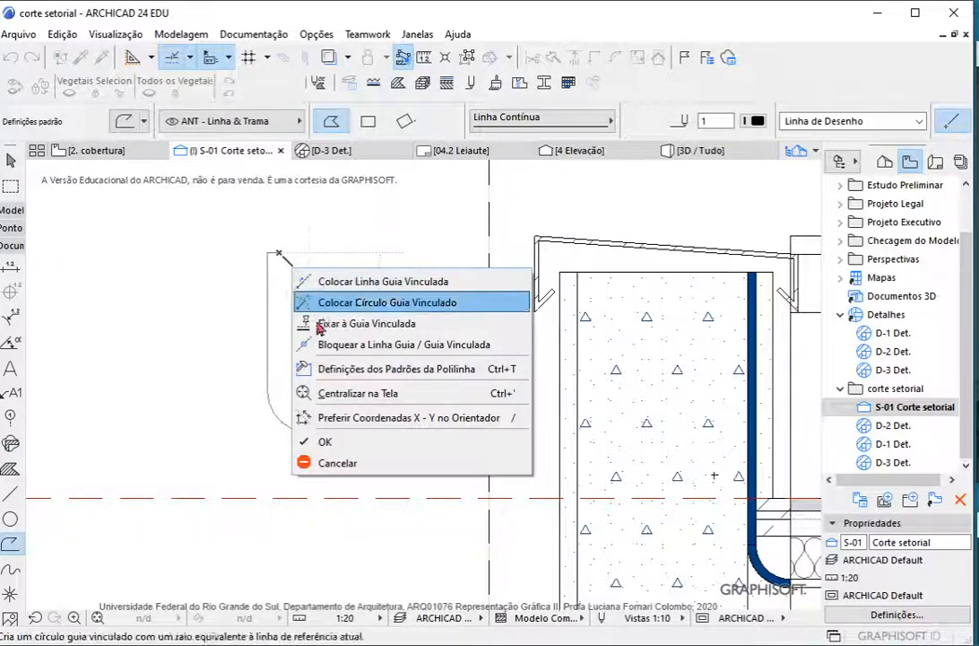
click(309, 437)
Trim off the short horizontal stub at the polyline's upper end
scroll(258, 236, up, 2)
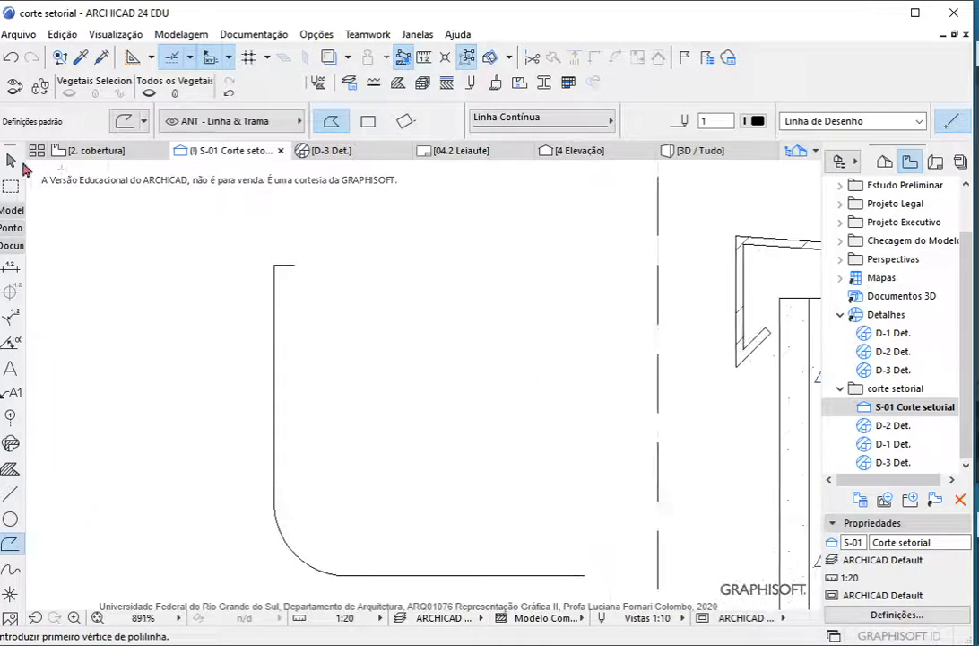
click(11, 160)
scroll(304, 421, down, 2)
scroll(385, 447, up, 3)
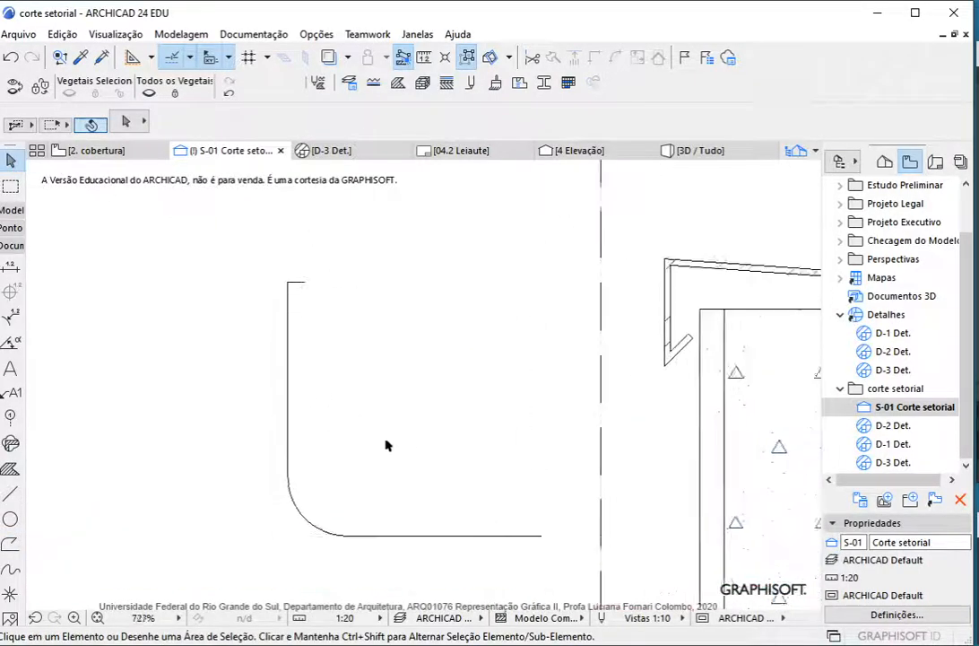
click(328, 540)
click(304, 256)
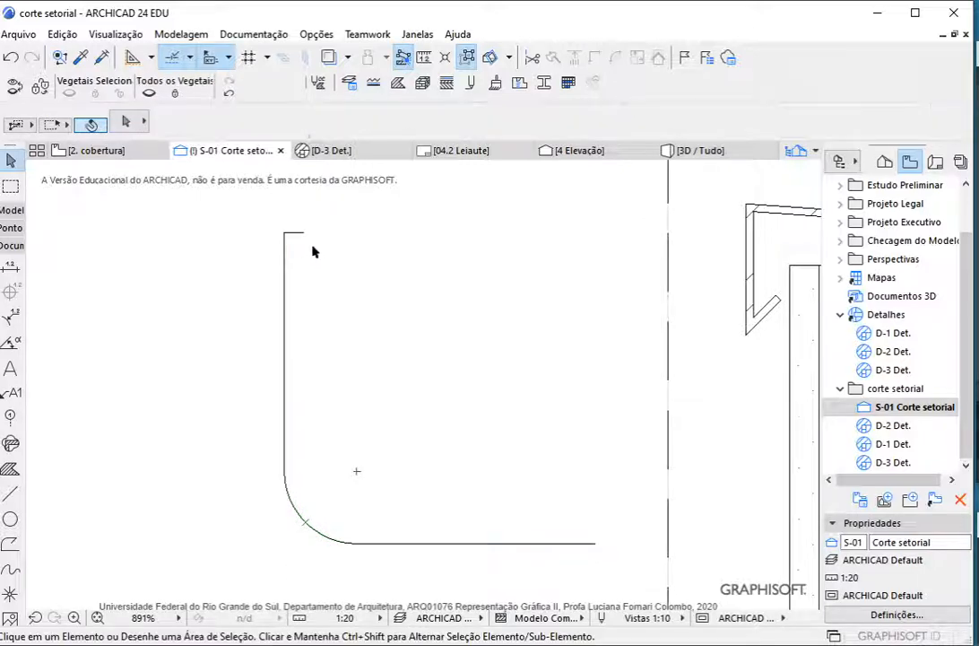
scroll(325, 233, up, 2)
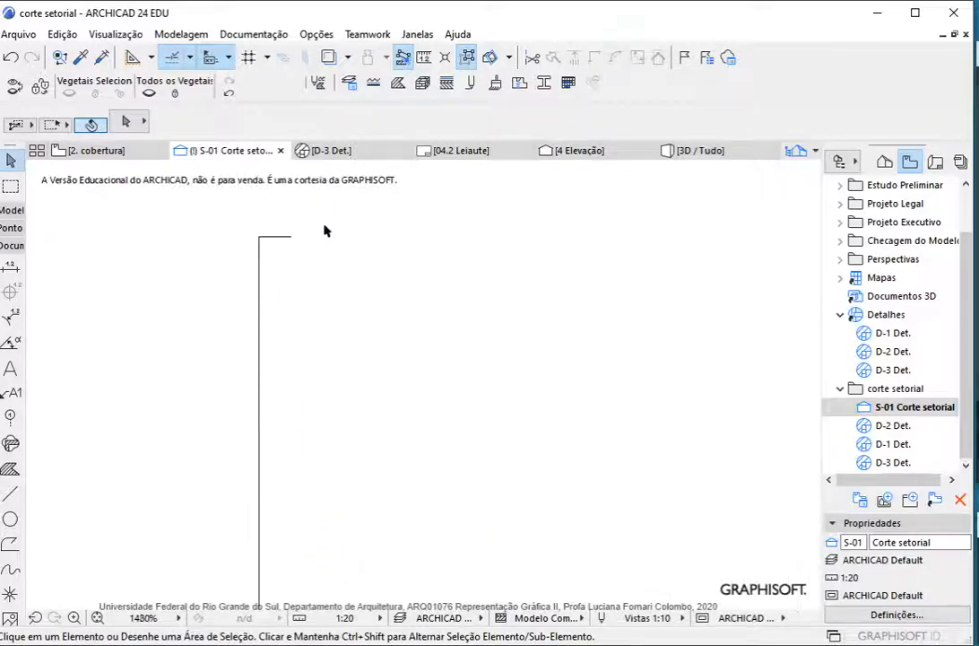
ctrl+click(274, 239)
scroll(347, 257, down, 5)
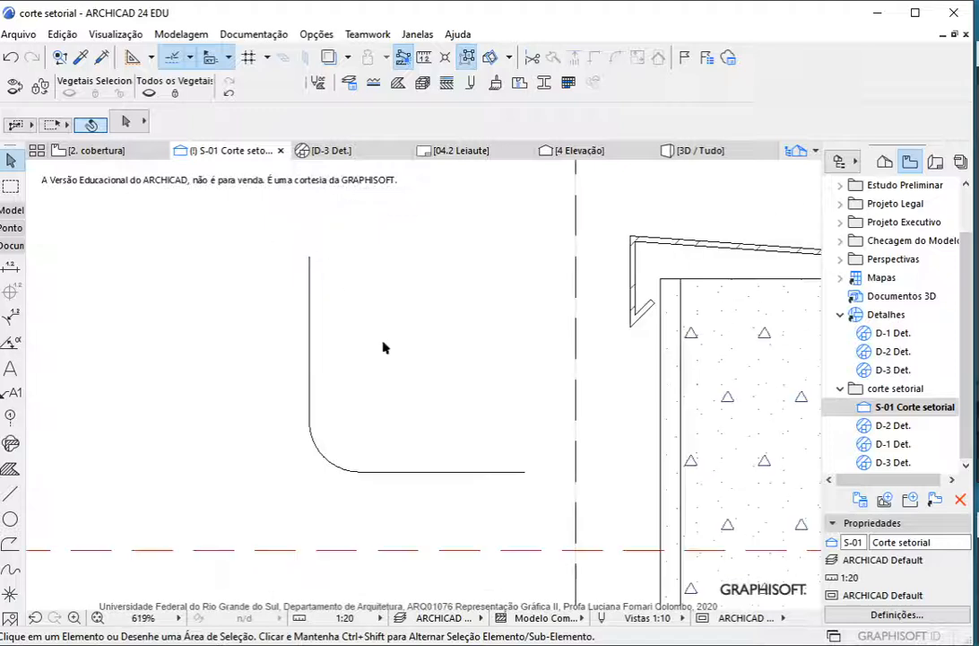
Offset a copy of the curved polyline inward by about 0.01 to give the membrane its thickness
scroll(413, 270, up, 3)
scroll(307, 348, down, 1)
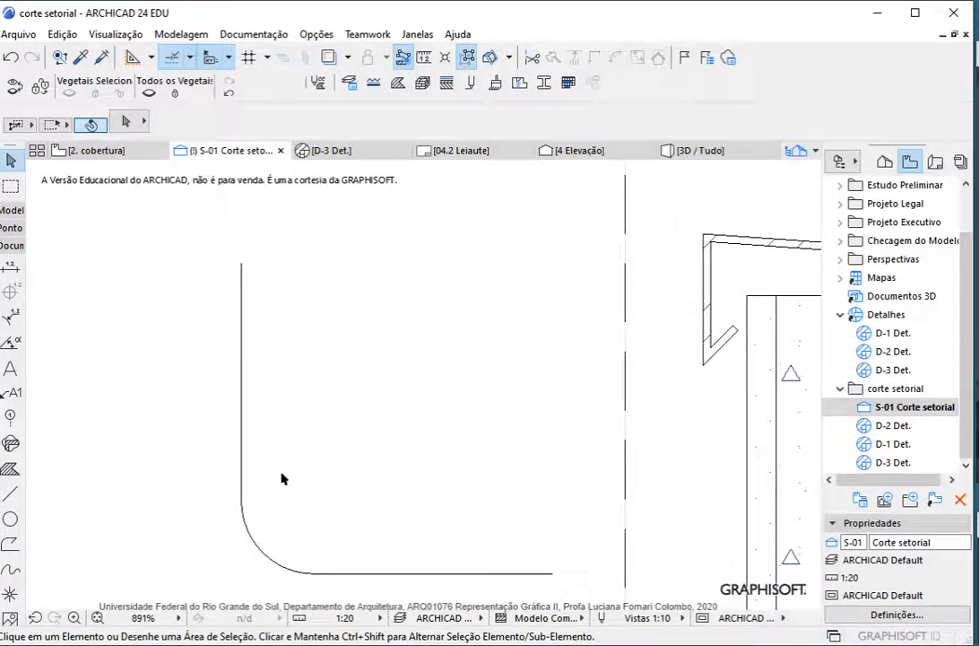
click(267, 556)
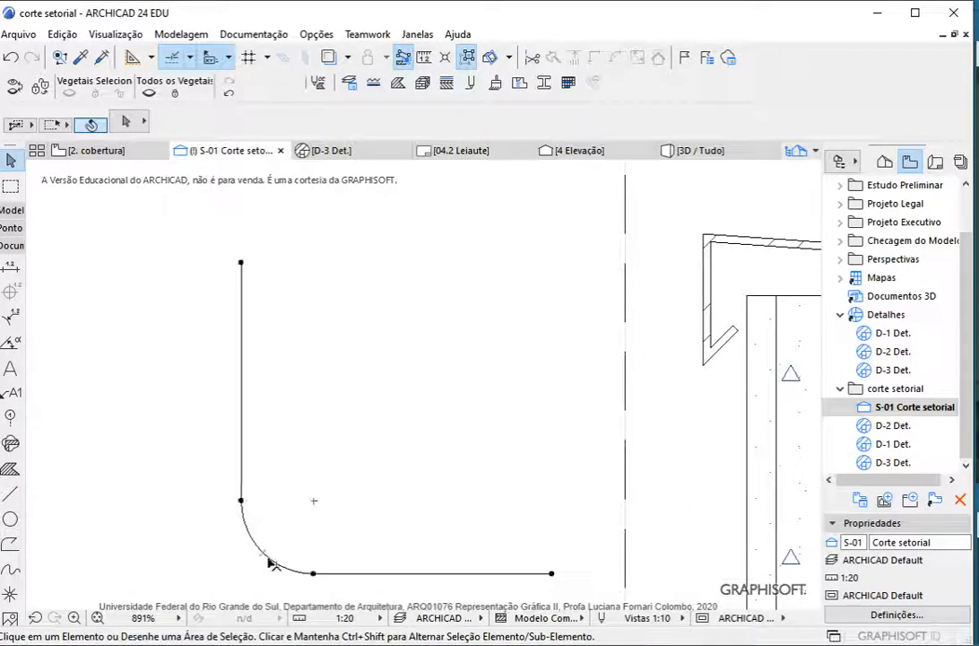
click(243, 503)
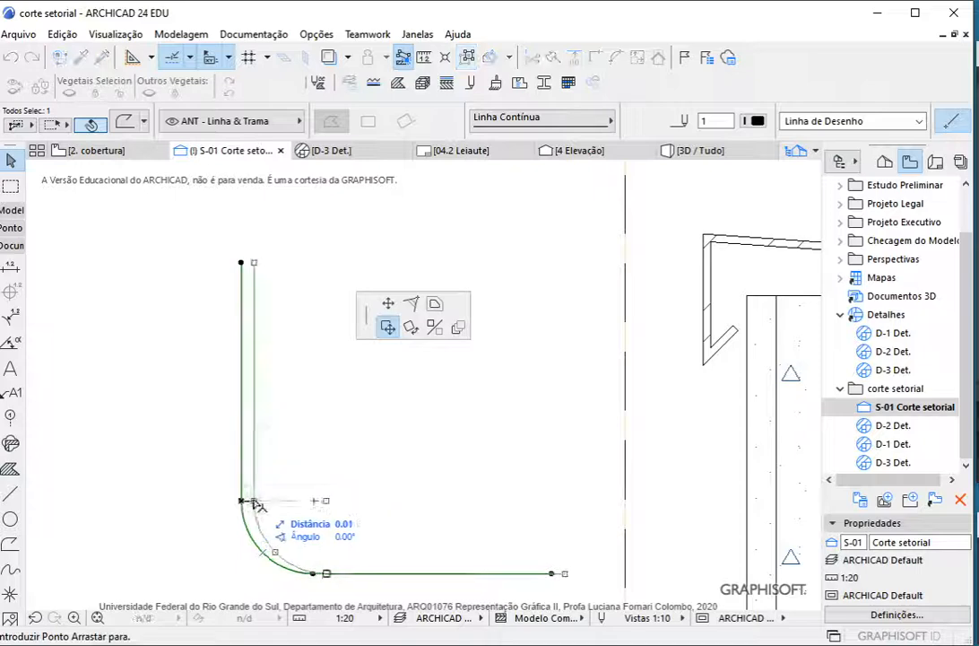
click(434, 305)
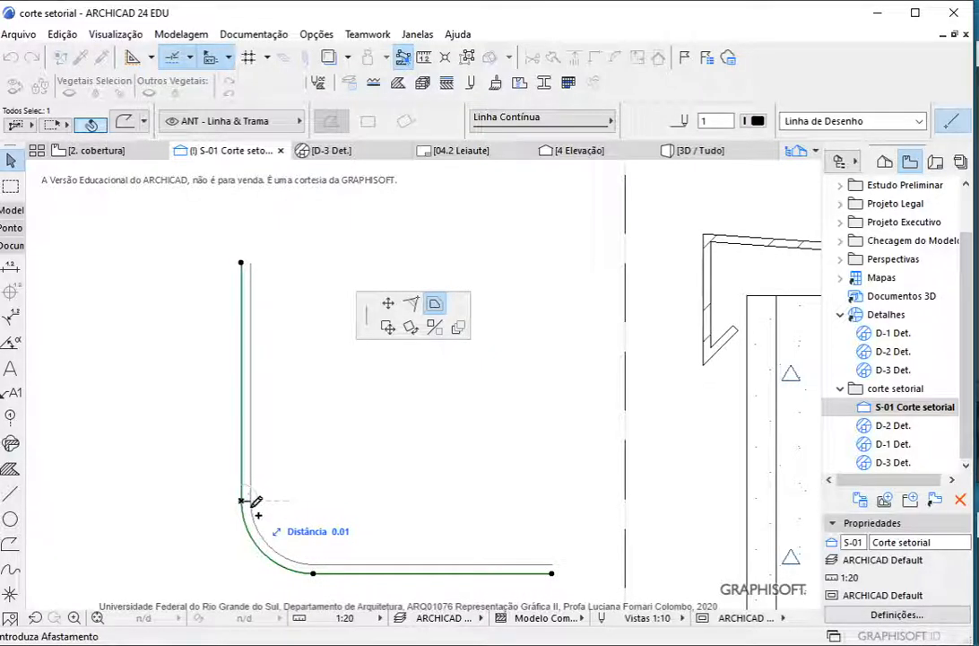
click(255, 502)
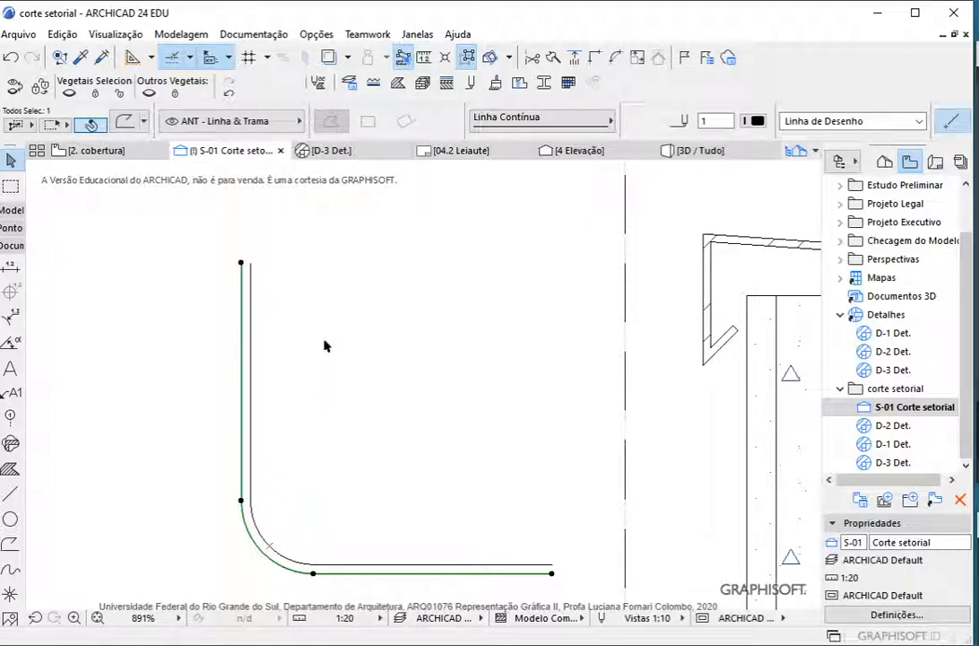
Close the upper end between the two parallel polylines with a short straight line
scroll(324, 305, down, 3)
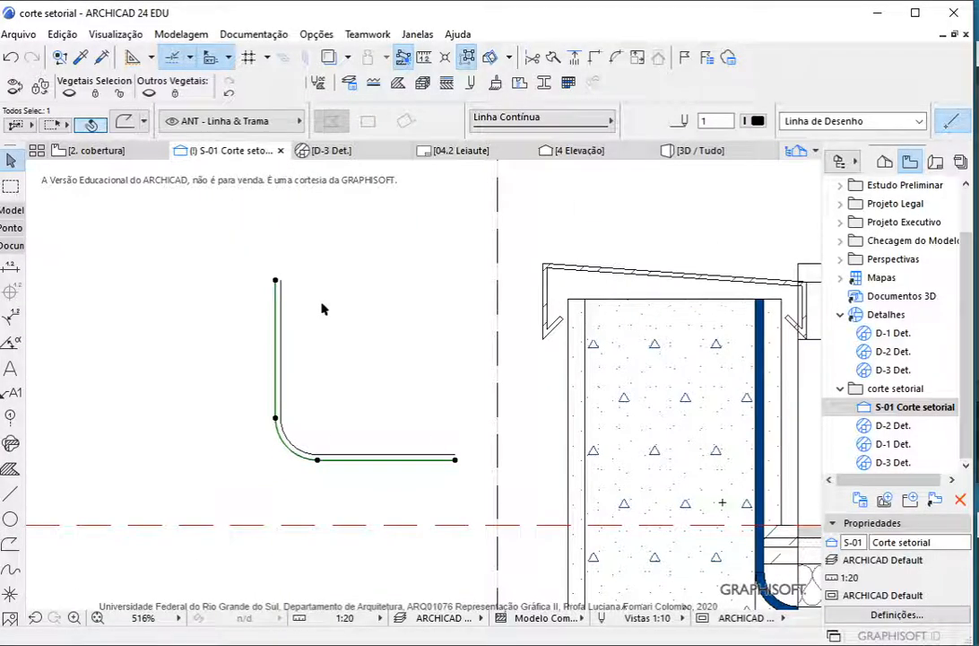
scroll(324, 307, up, 3)
scroll(284, 289, up, 3)
key(Escape)
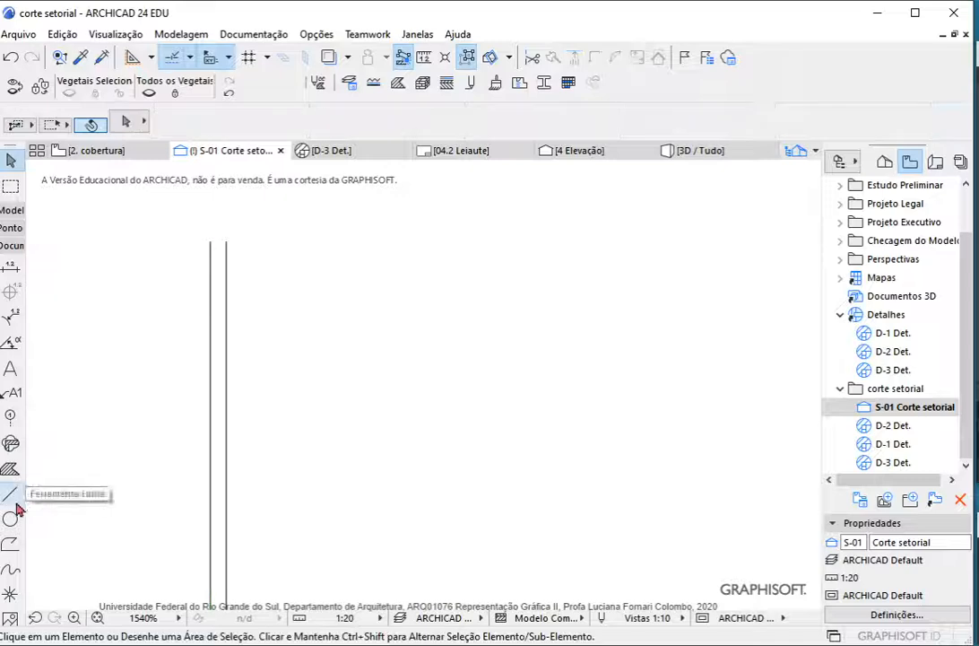
click(10, 494)
click(211, 243)
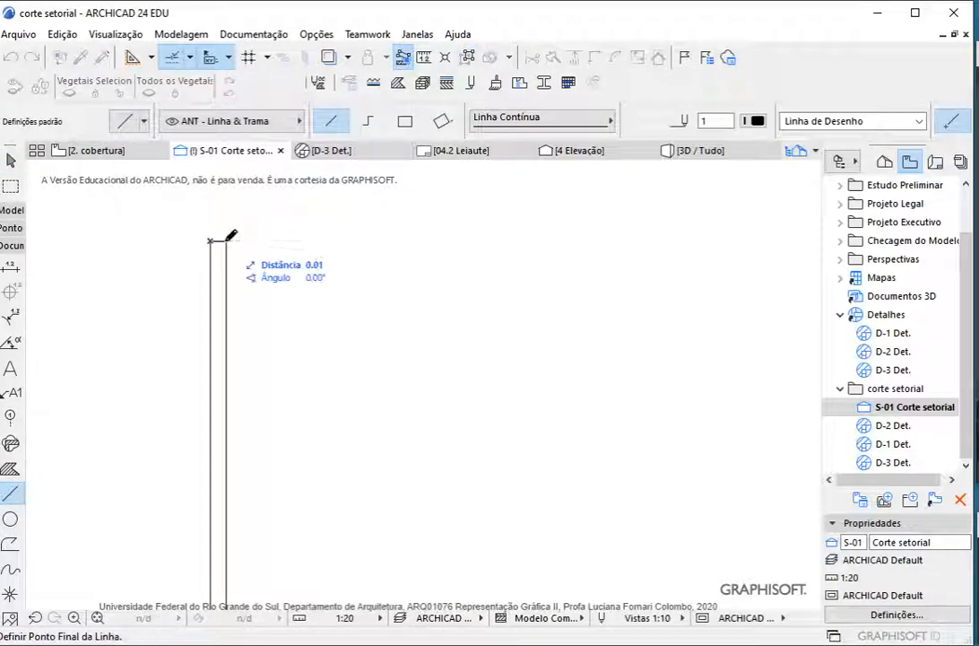
click(226, 242)
Close the open end of the two polylines' horizontal run with a short vertical line
scroll(244, 224, down, 5)
scroll(385, 494, up, 5)
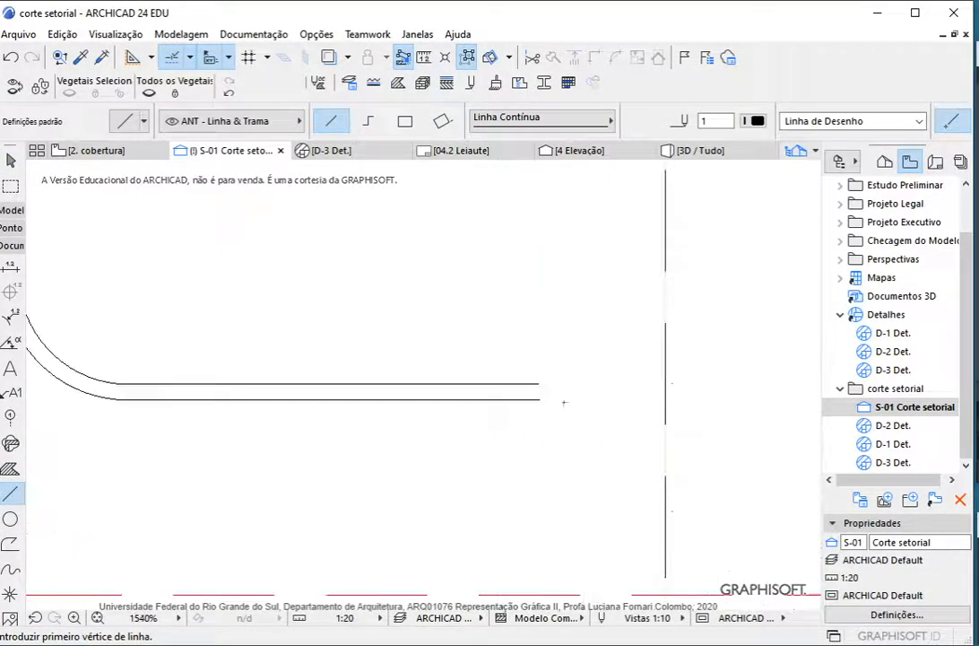
click(540, 396)
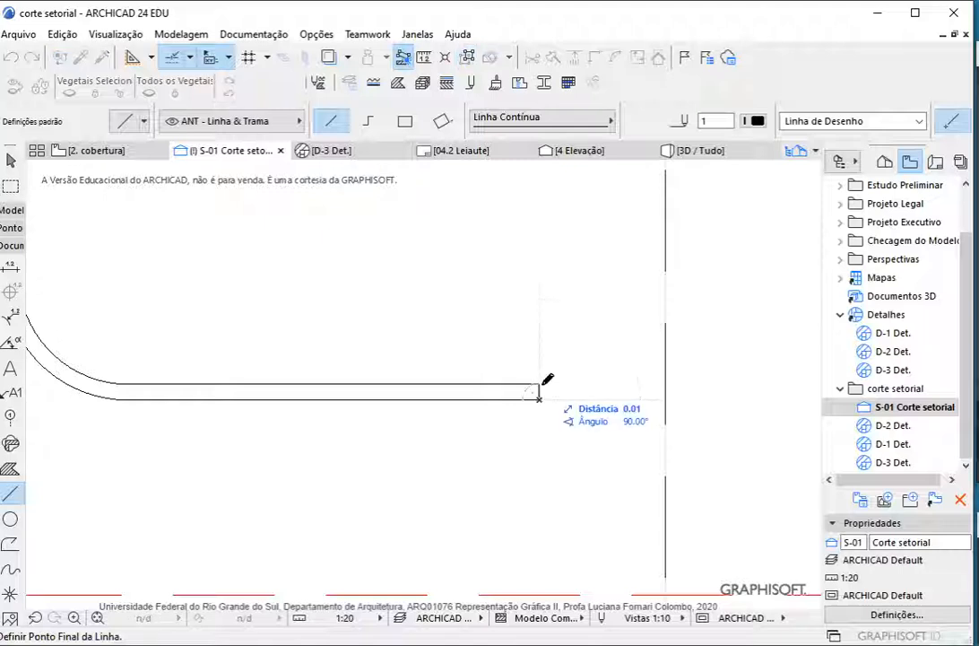
click(542, 382)
scroll(541, 382, down, 4)
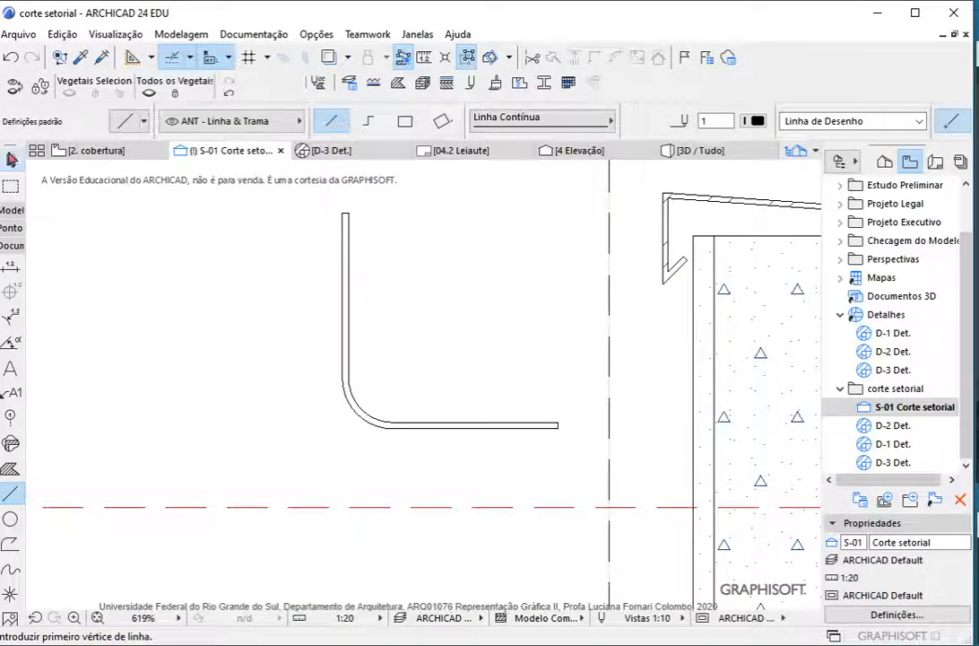
click(11, 158)
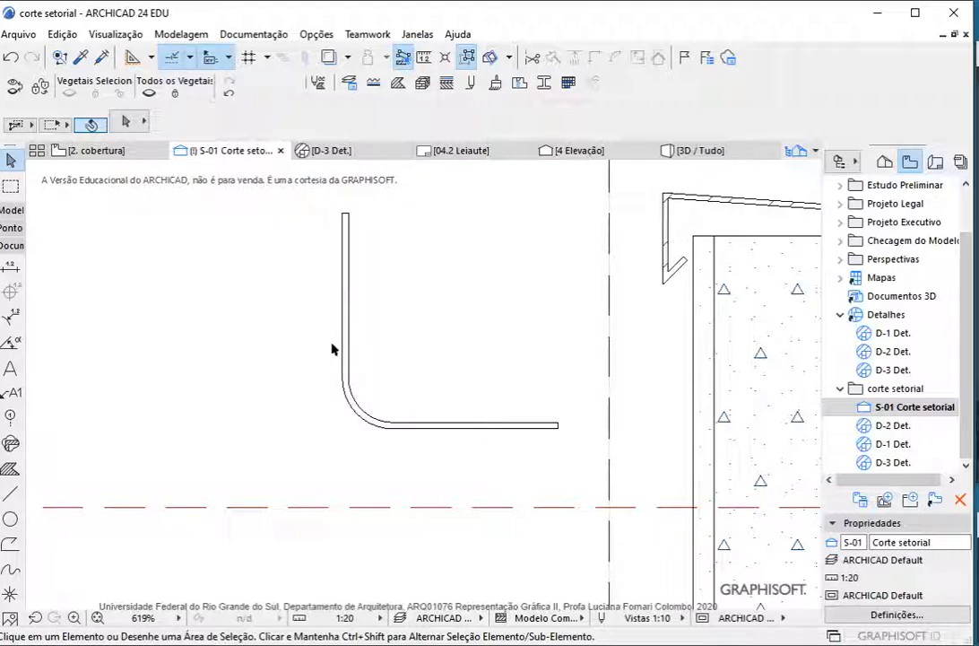
Fill the closed curved outline with a Tracejado fill using automatic boundary detection
click(13, 470)
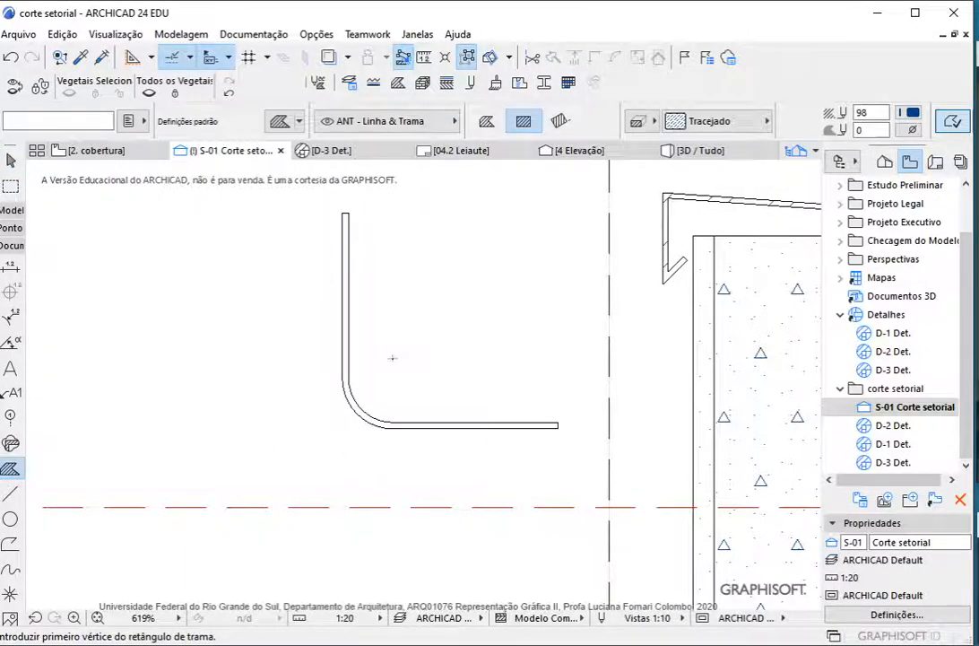
scroll(392, 358, up, 3)
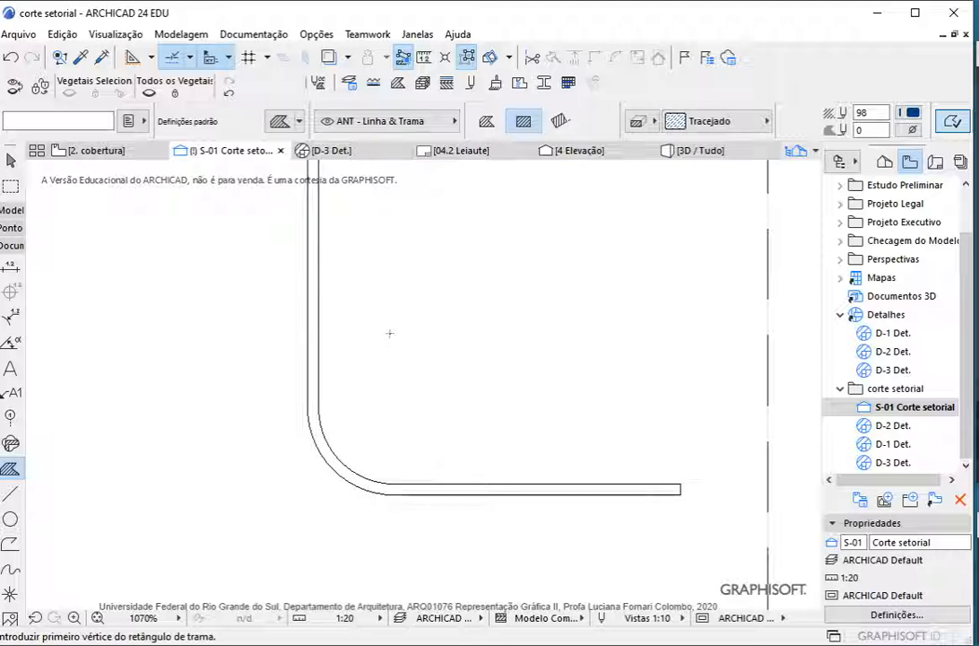
click(323, 447)
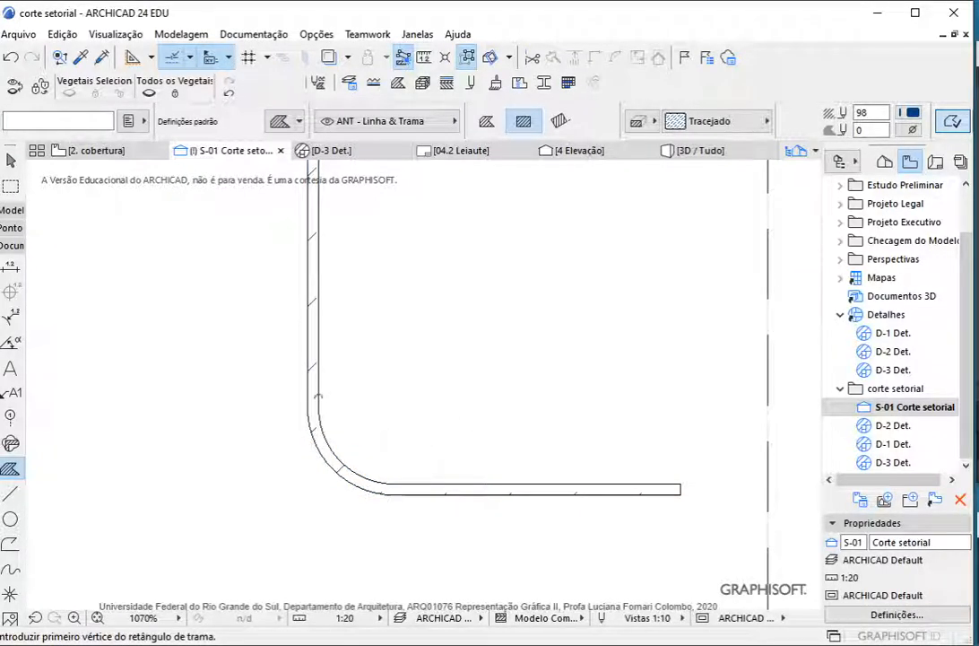
scroll(406, 538, down, 2)
key(Escape)
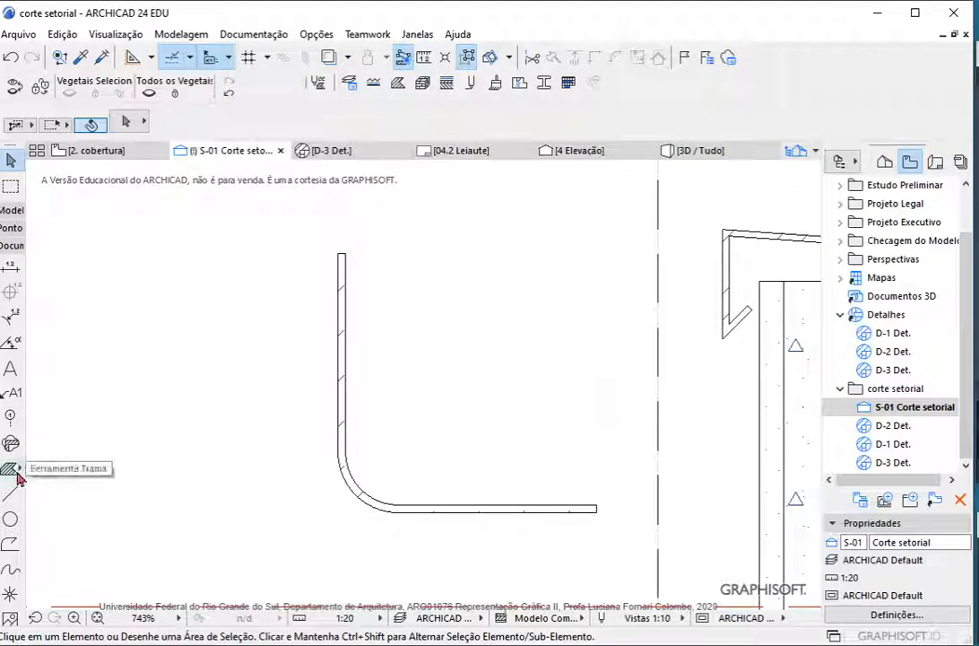
Move the hatched fill away from its outline toward the parapet, leaving the construction lines in place
scroll(363, 446, up, 3)
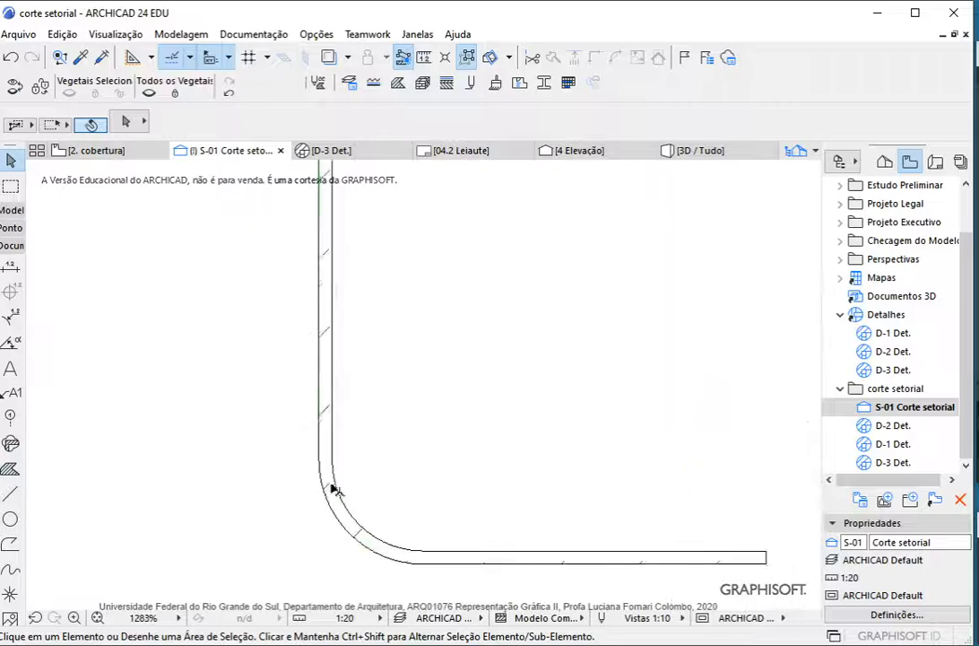
click(330, 486)
click(330, 462)
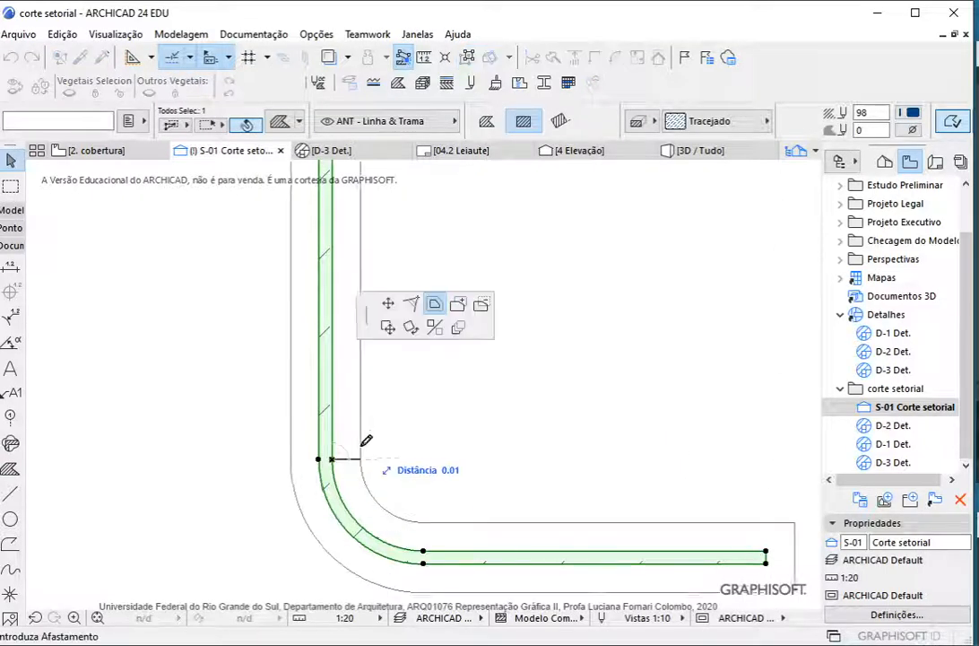
click(388, 328)
scroll(314, 467, down, 3)
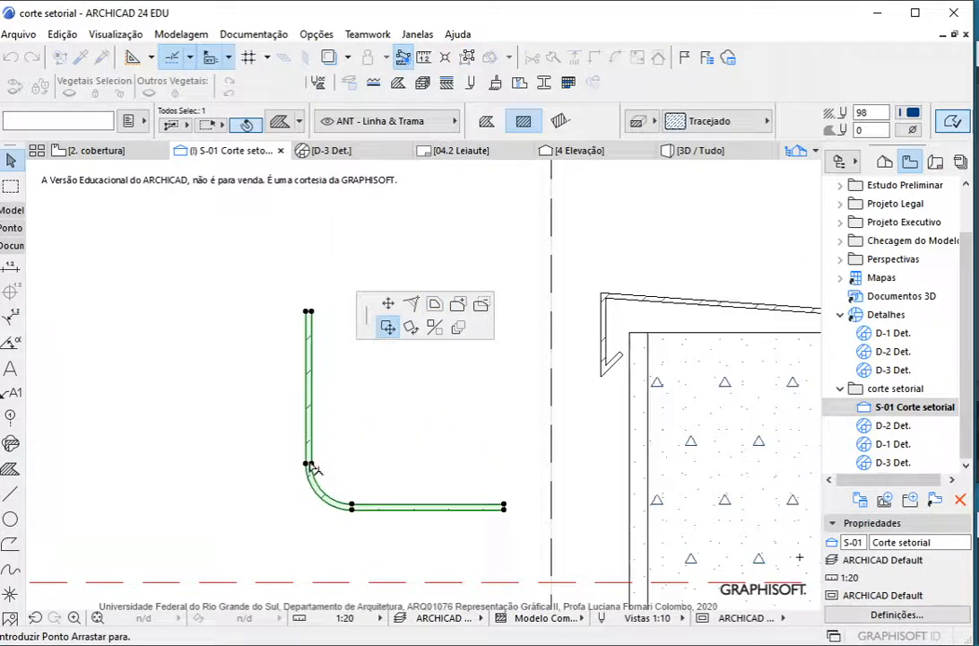
ctrl+click(388, 392)
Place the moved membrane fill and delete the construction outline left behind beside it
click(376, 532)
drag(293, 471, 382, 544)
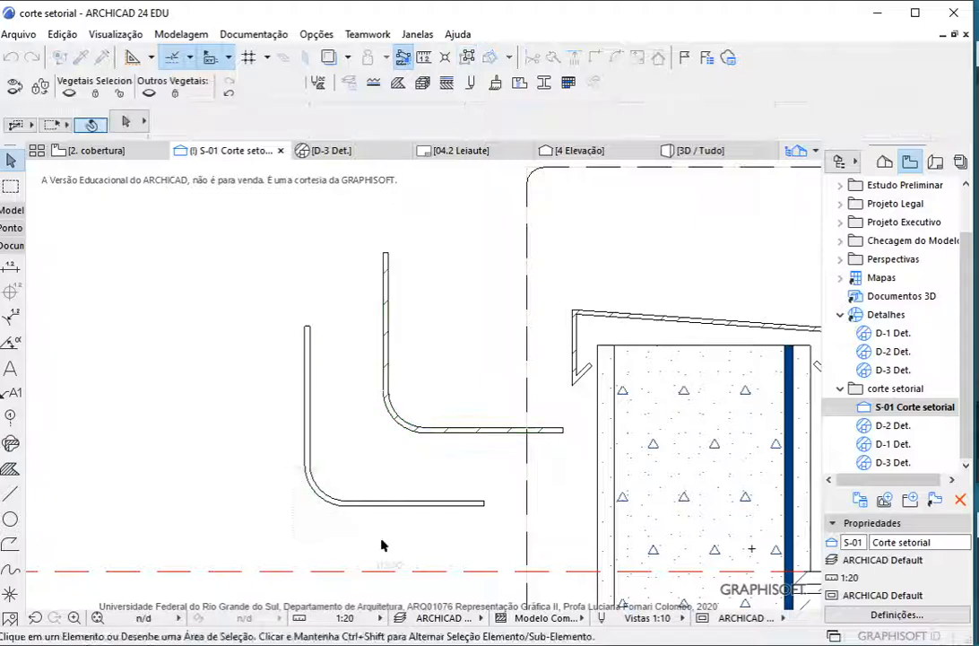
key(Delete)
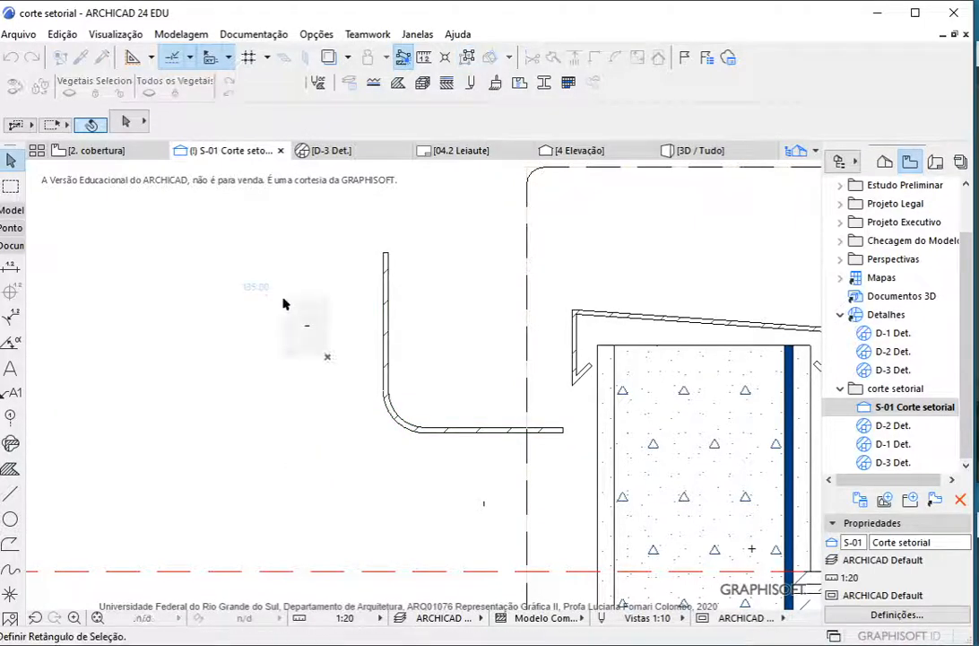
Change the pattern of the curved membrane fill beside the parapet to Impermeabilização
click(473, 432)
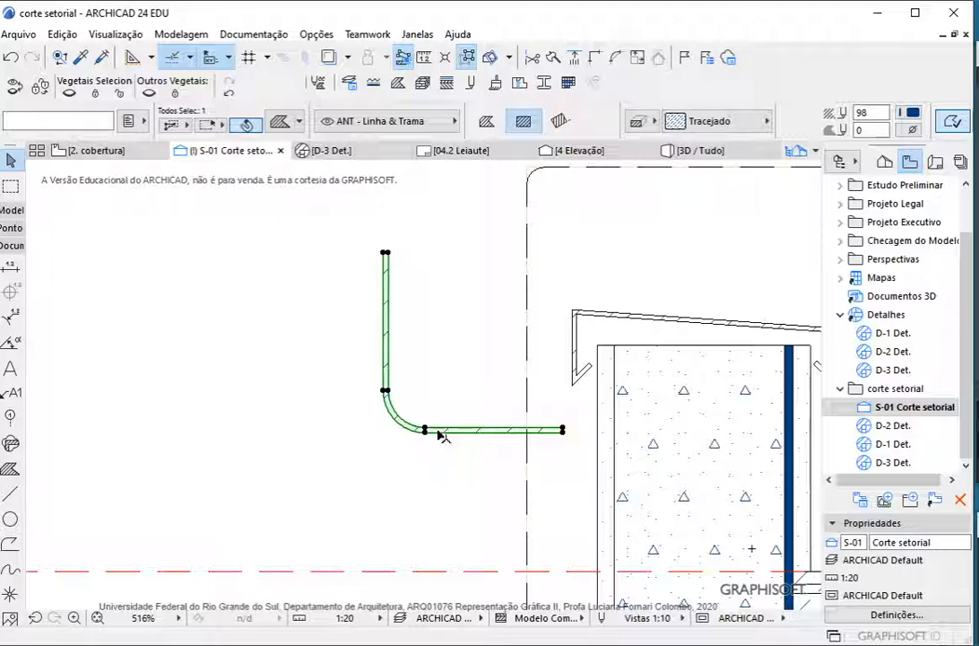
click(695, 127)
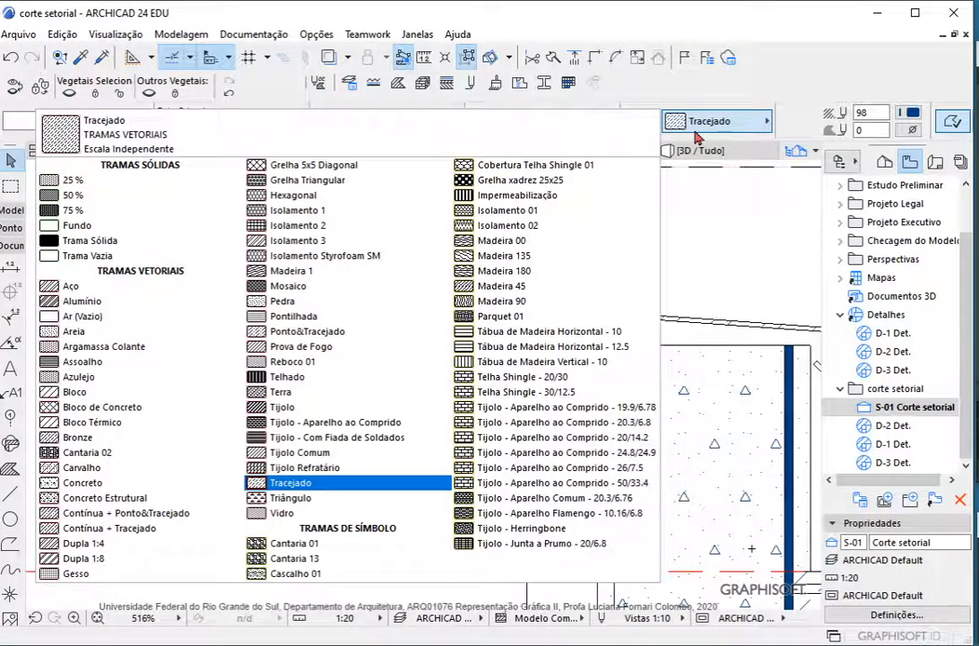
click(471, 194)
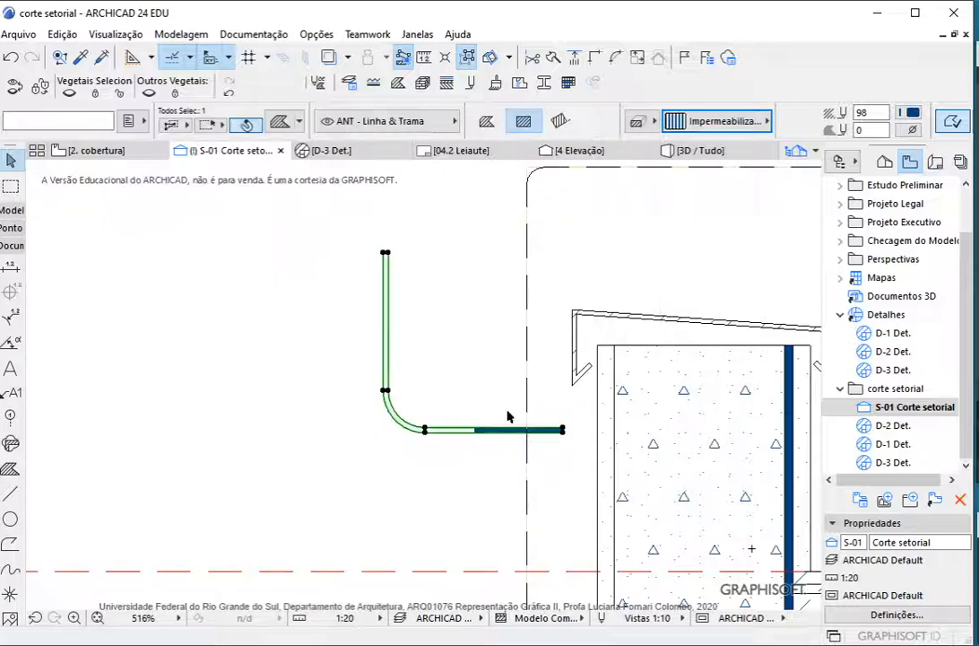
click(477, 269)
Delete the beam seen in view beyond the parapet and the sample membrane fill beside the parapet
scroll(426, 332, down, 4)
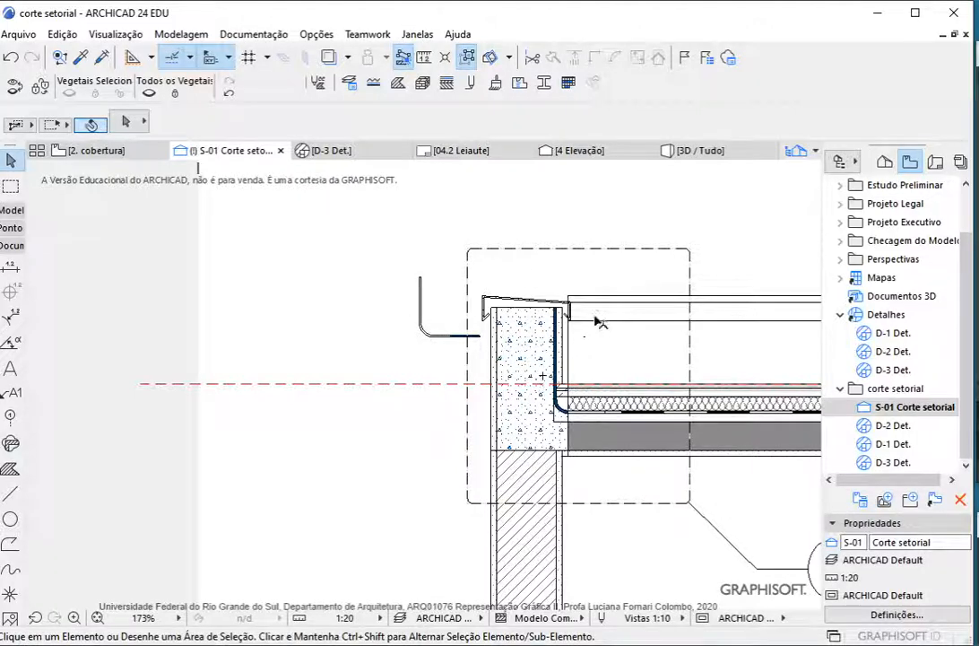
scroll(623, 305, up, 2)
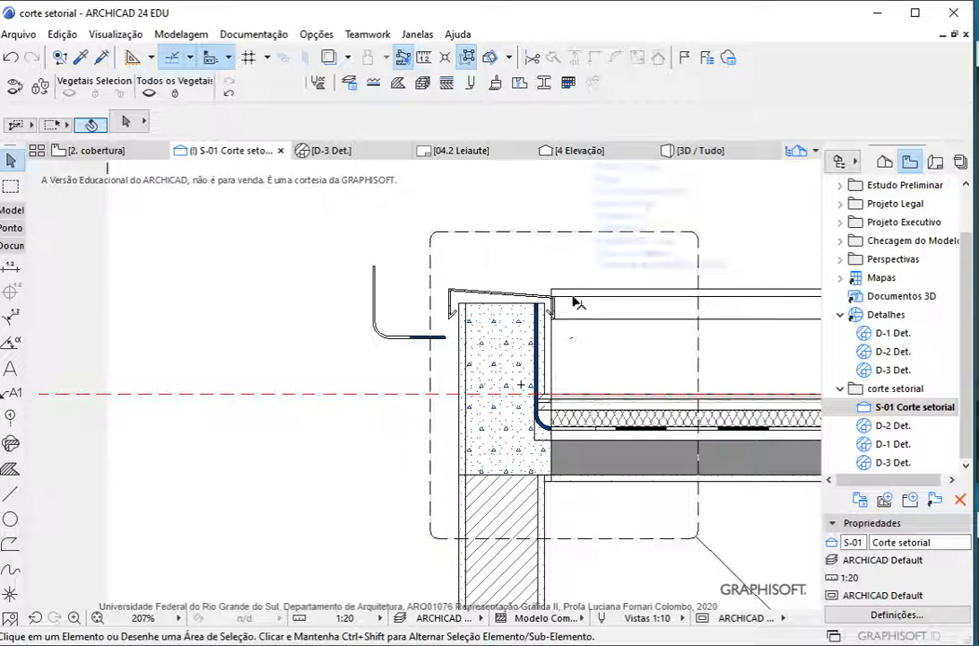
click(687, 363)
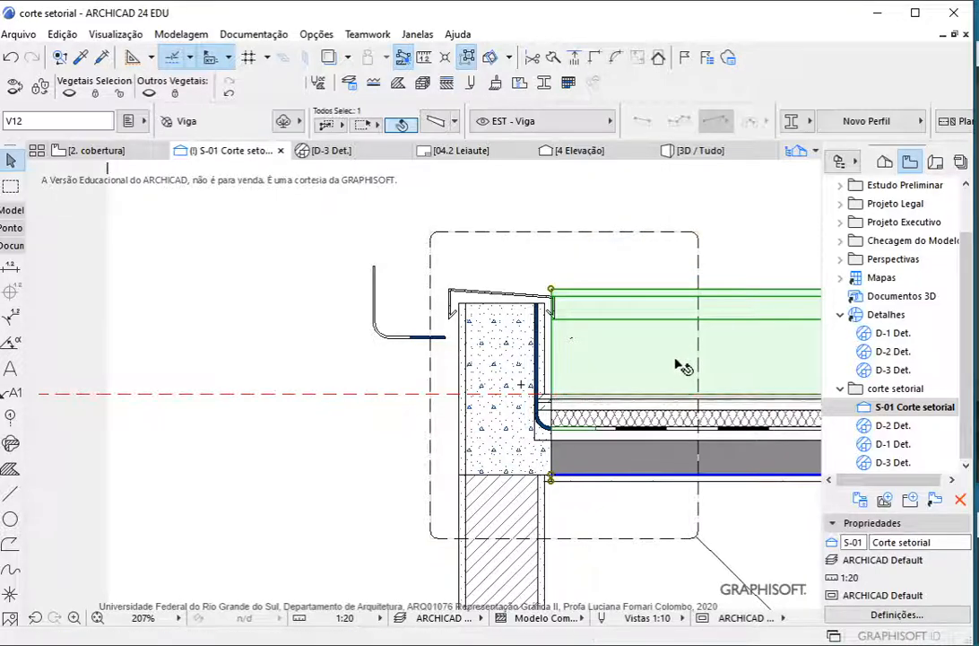
key(Delete)
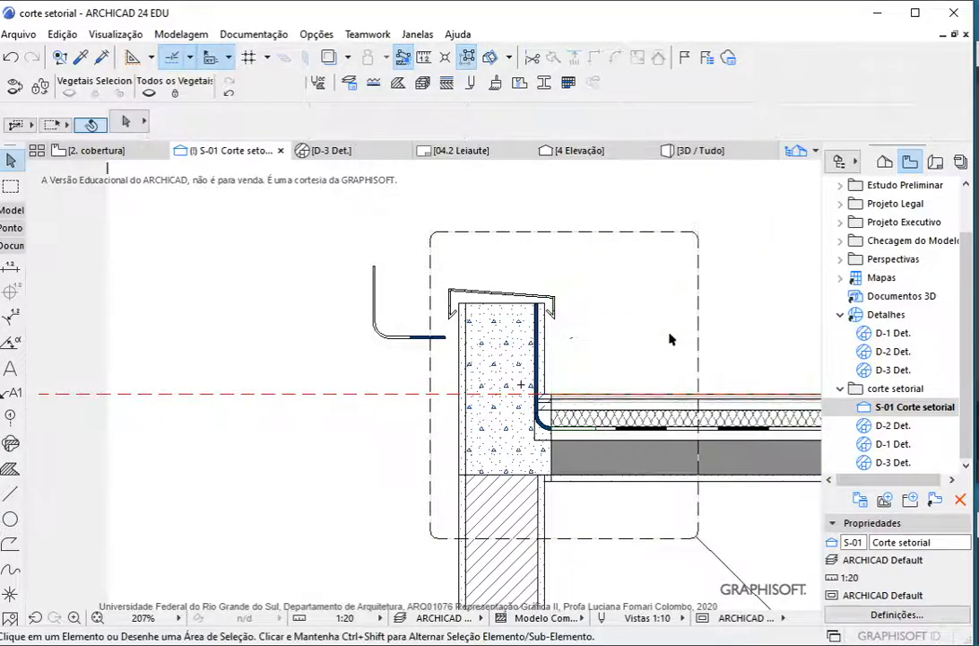
click(405, 338)
key(Delete)
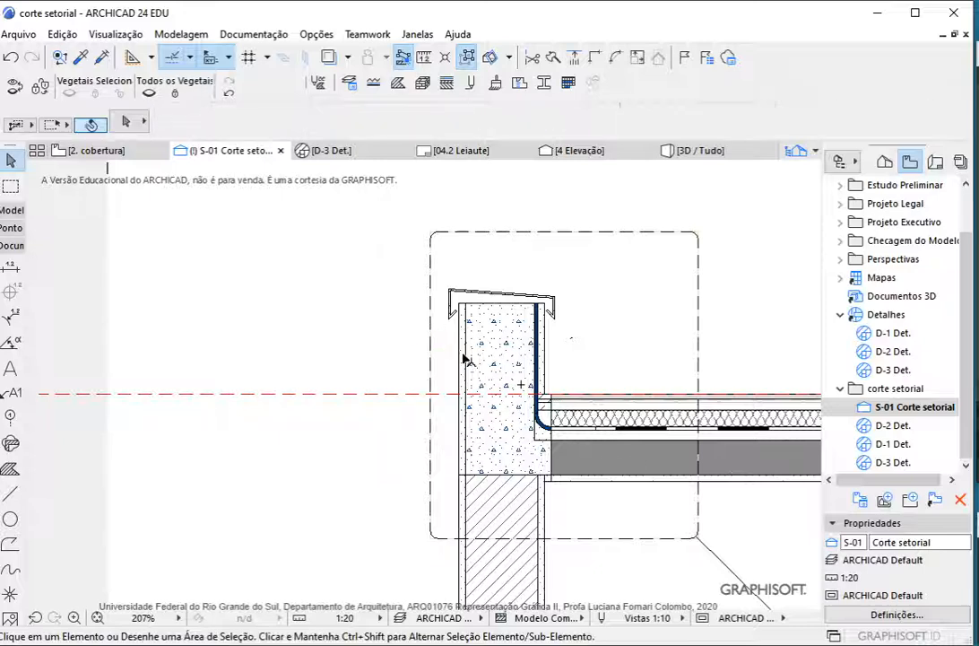
Select the parapet's metal coping, concrete core, side plaster and vertical membrane fills with a selection area
scroll(542, 306, up, 3)
click(515, 367)
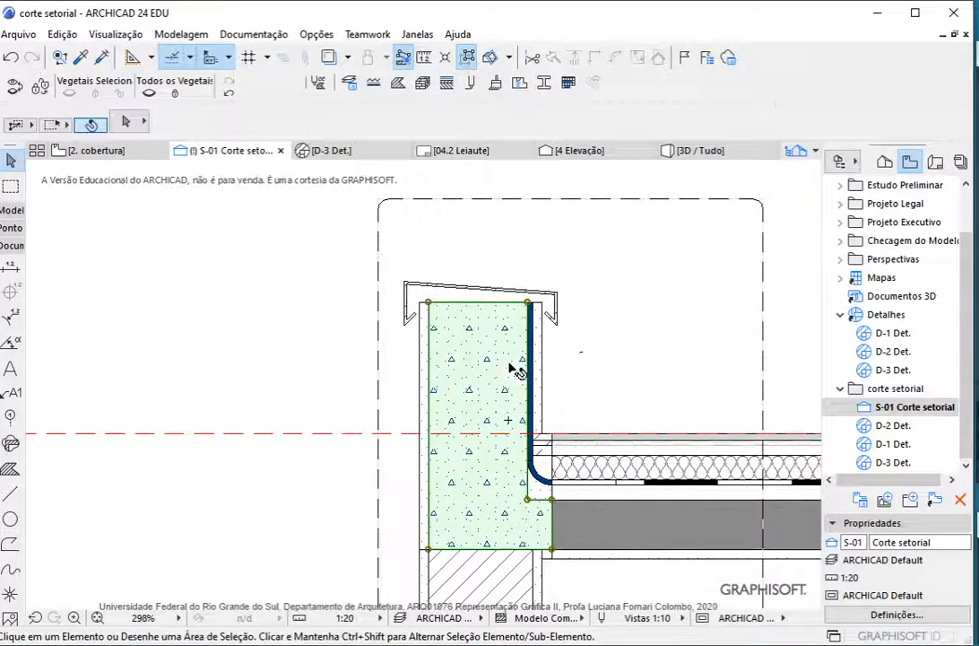
click(592, 397)
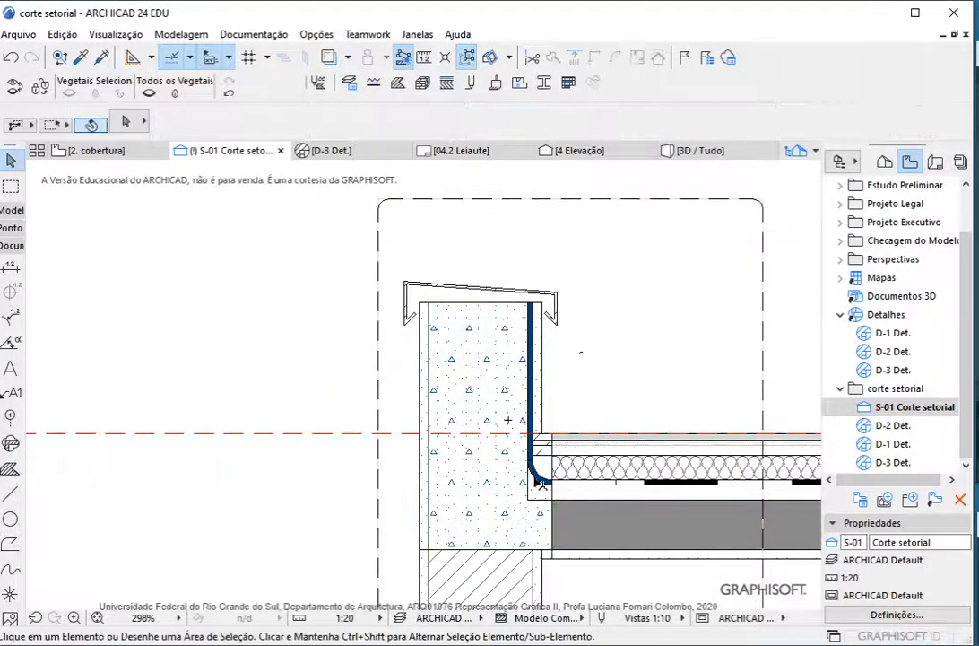
drag(586, 361, 396, 271)
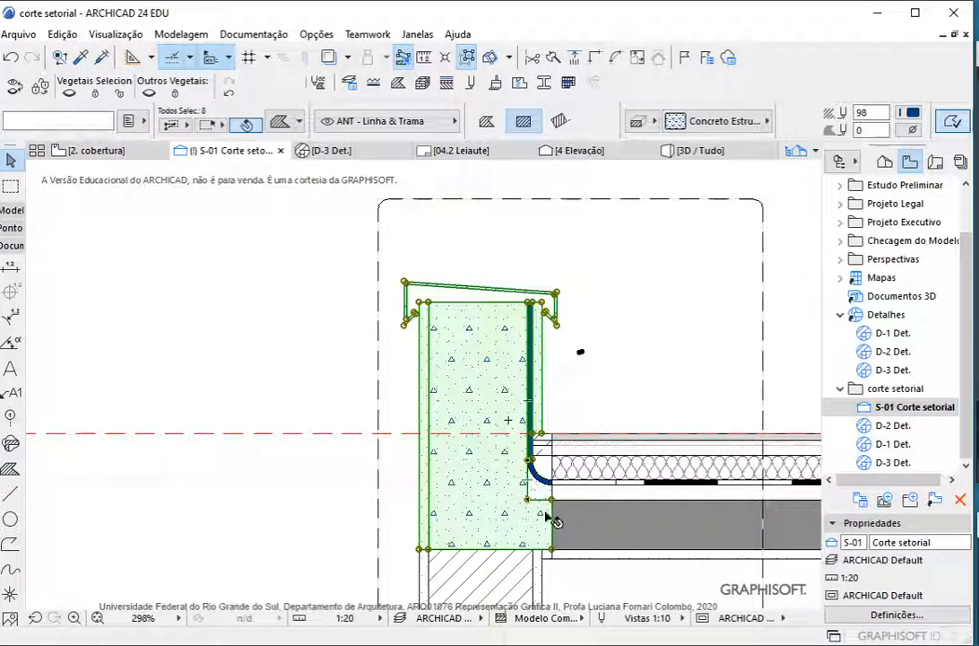
scroll(546, 482, up, 3)
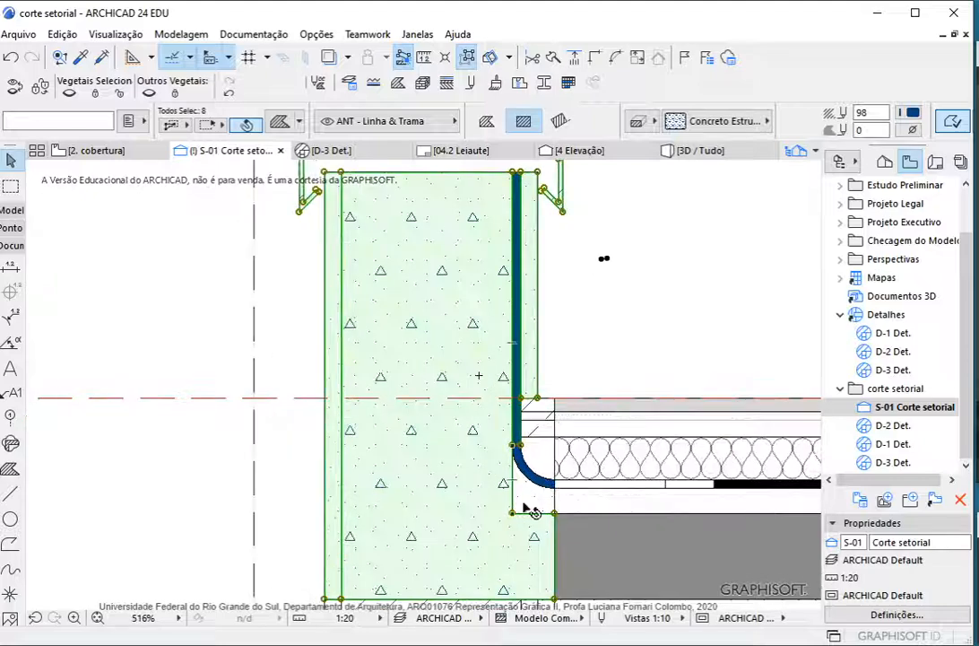
Add the fills around the membrane's curved corner and the short layer pieces above it to the selection
shift+click(520, 502)
scroll(535, 485, up, 3)
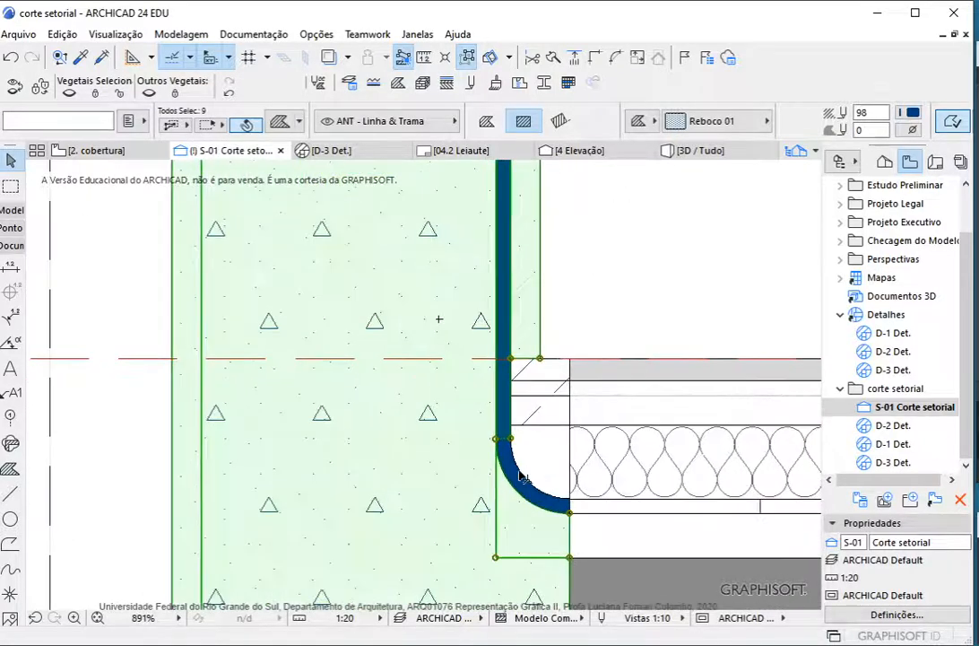
shift+click(539, 456)
shift+click(541, 451)
shift+click(540, 411)
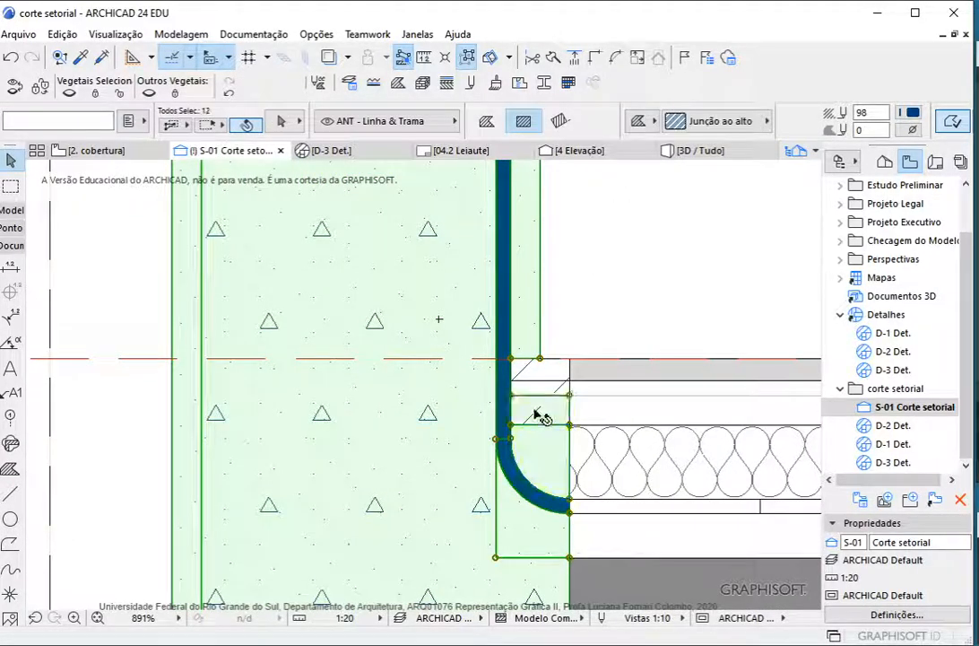
shift+click(541, 394)
shift+click(549, 370)
Add the small plaster piece under the slab edge to the selection and exclude the stray short line
scroll(579, 551, down, 7)
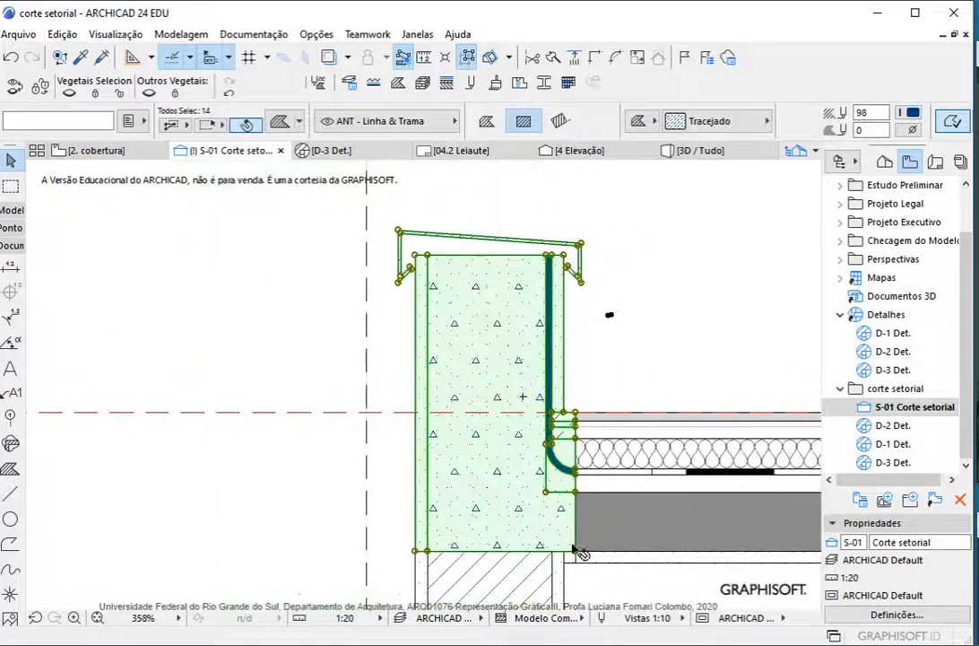
scroll(573, 574, up, 5)
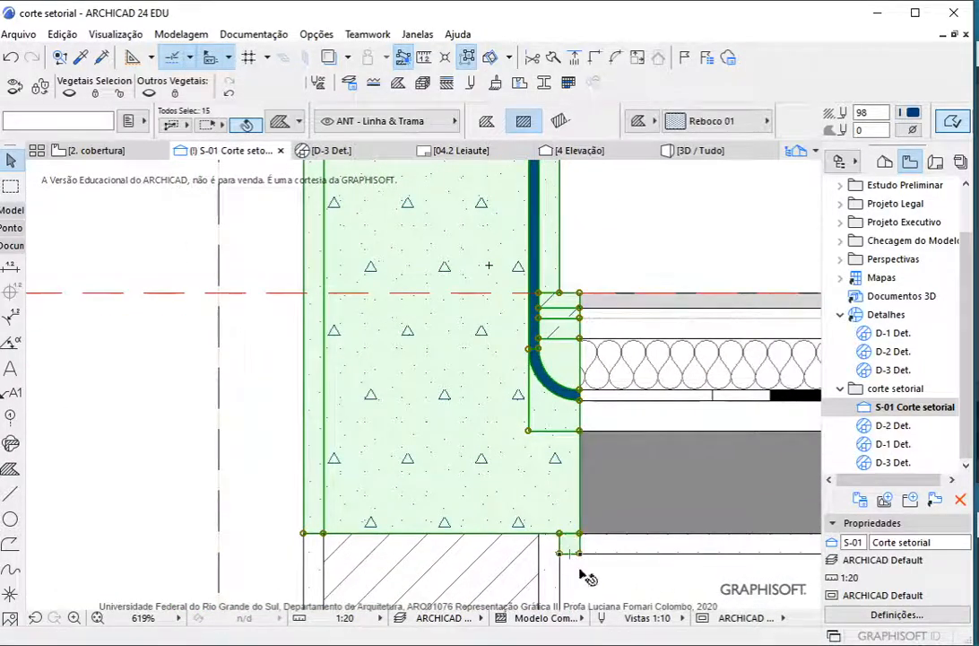
scroll(529, 520, down, 5)
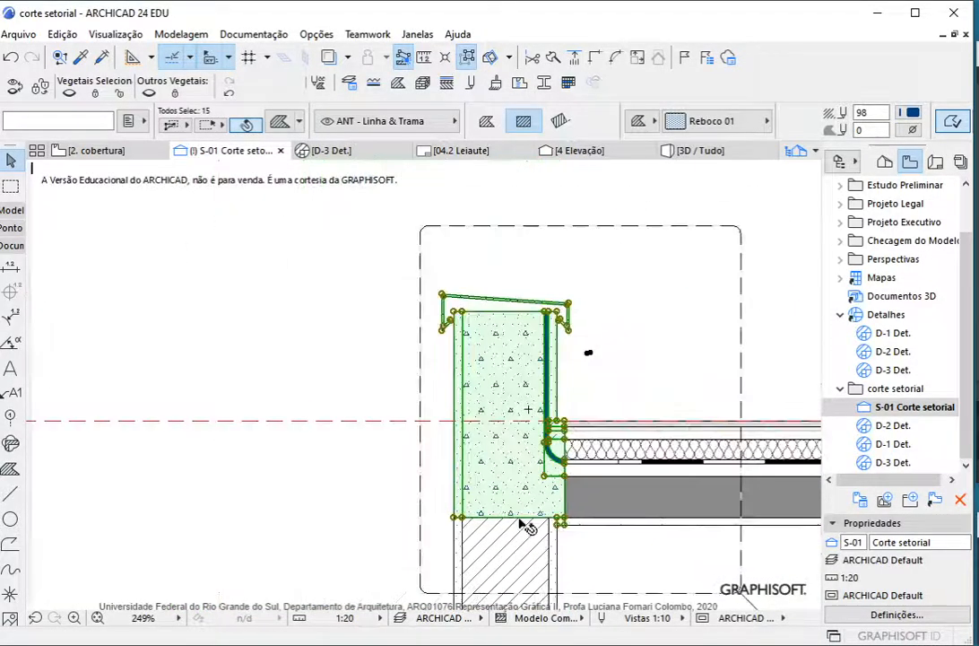
scroll(587, 379, up, 15)
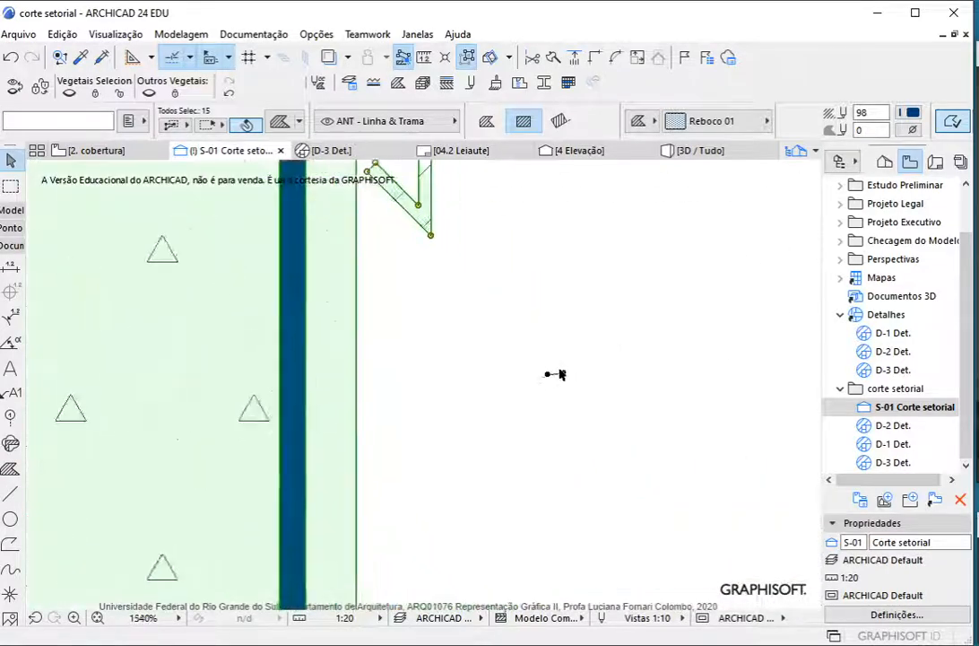
scroll(564, 372, down, 14)
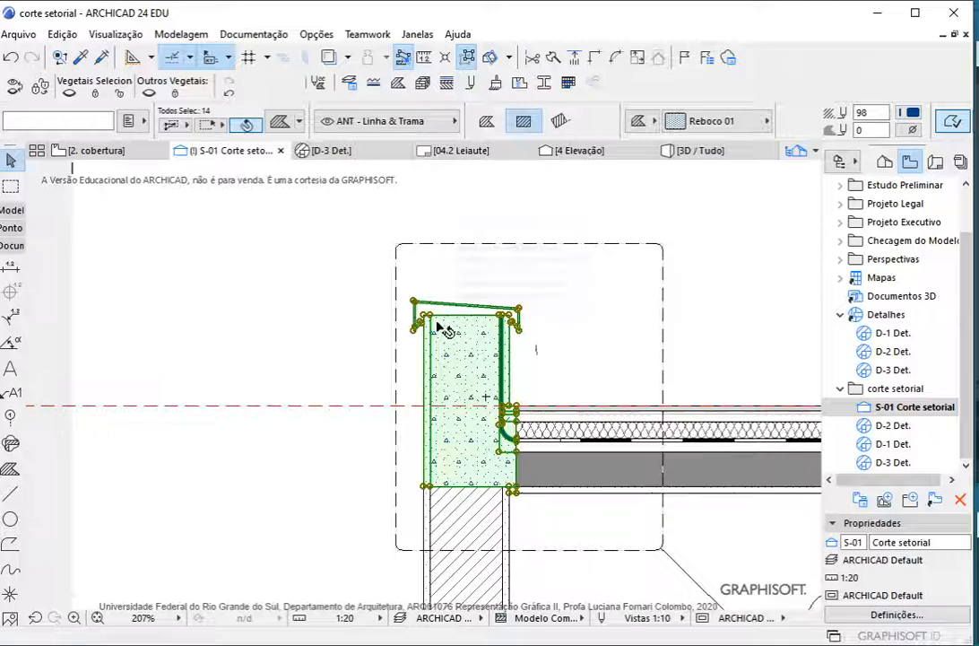
Clear the parapet selection and delete the stray short line beside the parapet
click(535, 358)
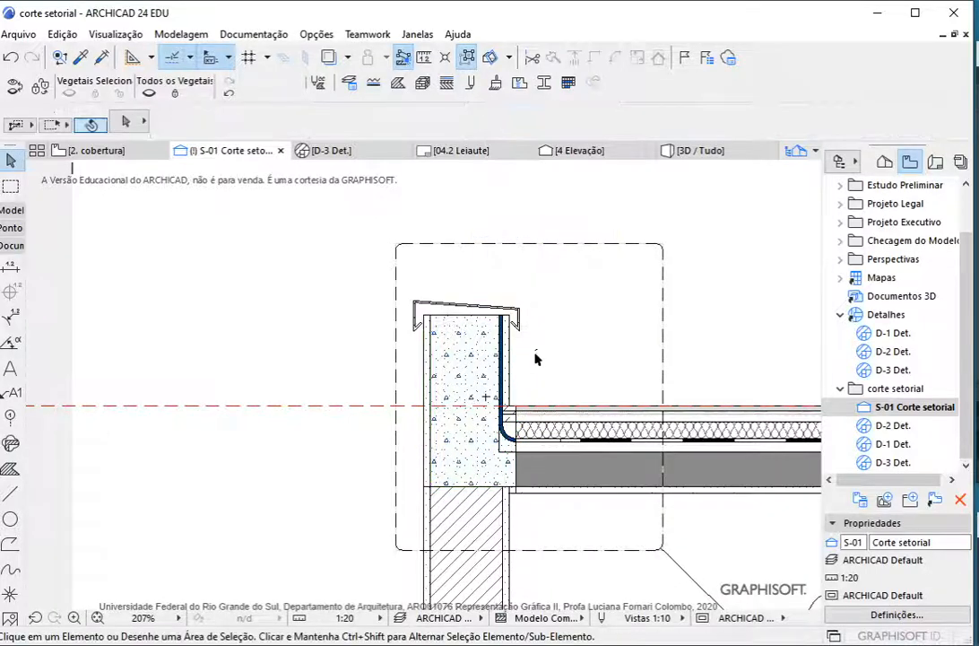
drag(587, 365, 593, 369)
key(Delete)
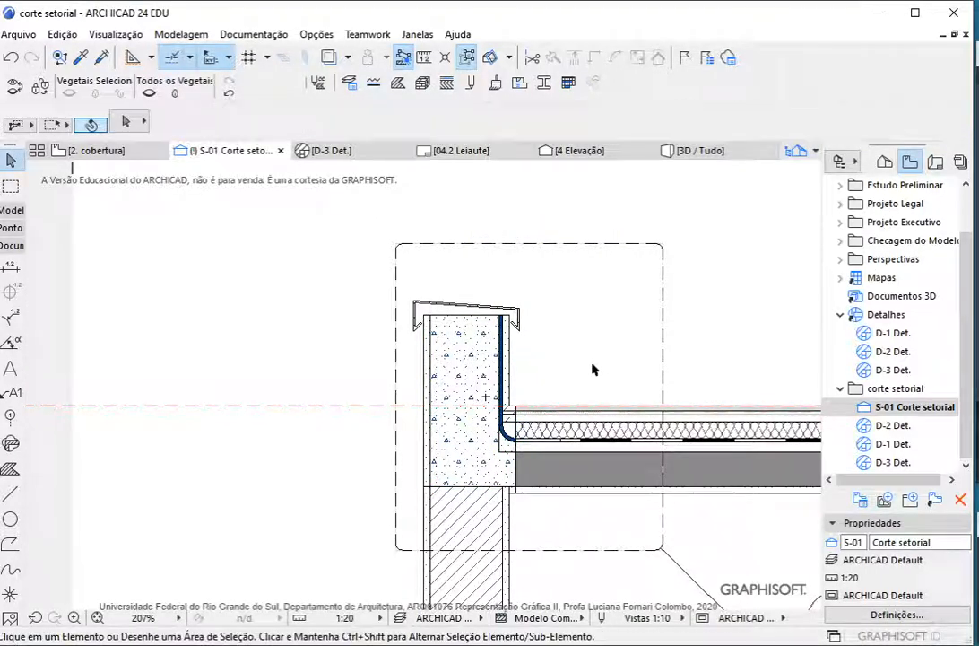
Turn off Suspender Grupos and select the parapet fills as one group, clearing the selection at the end
click(465, 57)
click(478, 369)
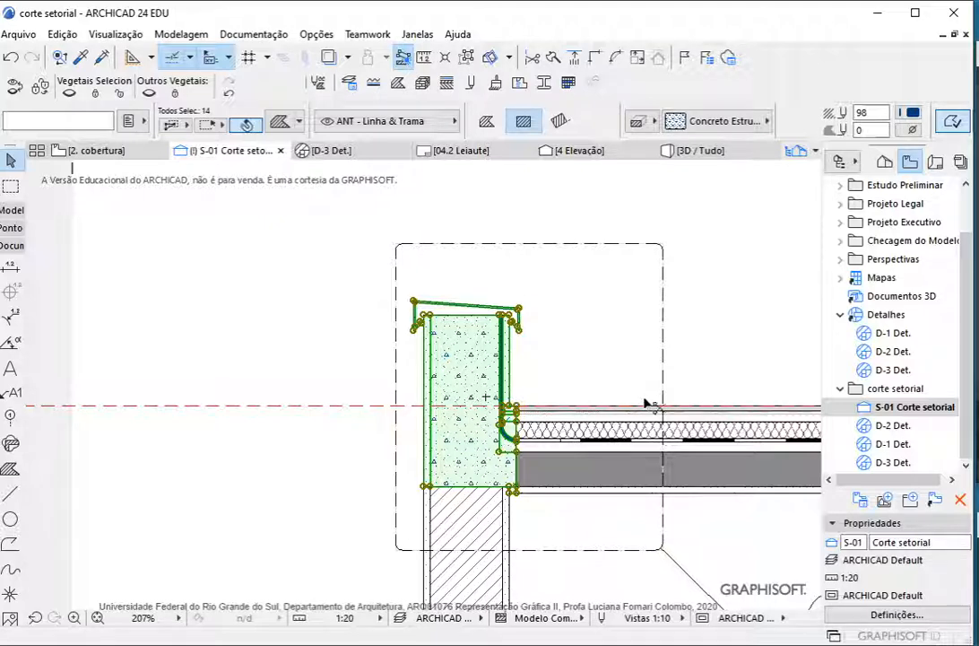
key(Escape)
Create a new complex profile named Novo Perfil 1 in the profile manager
click(544, 84)
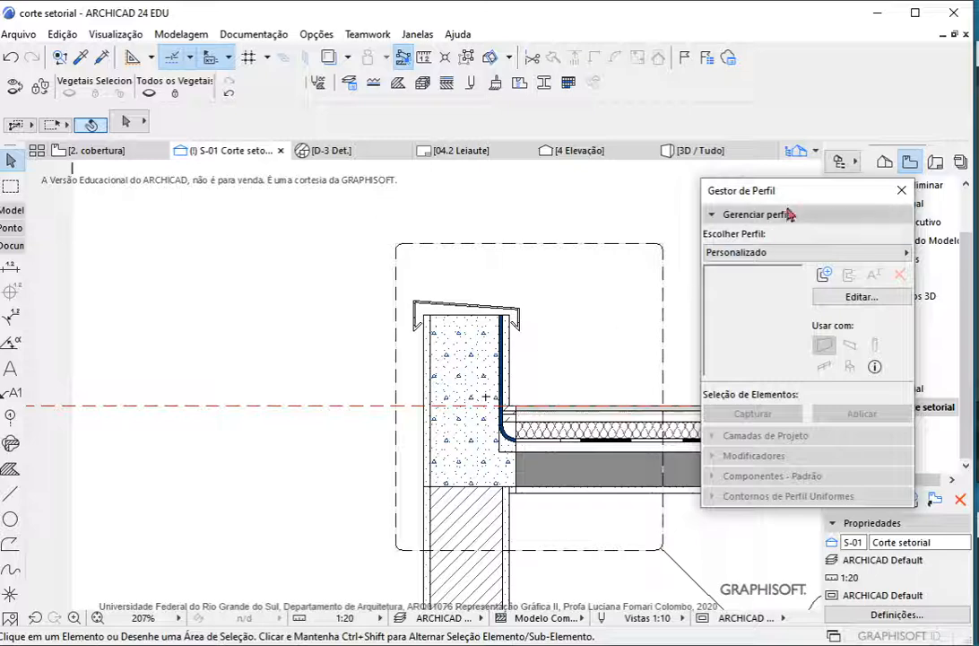
drag(767, 190, 680, 209)
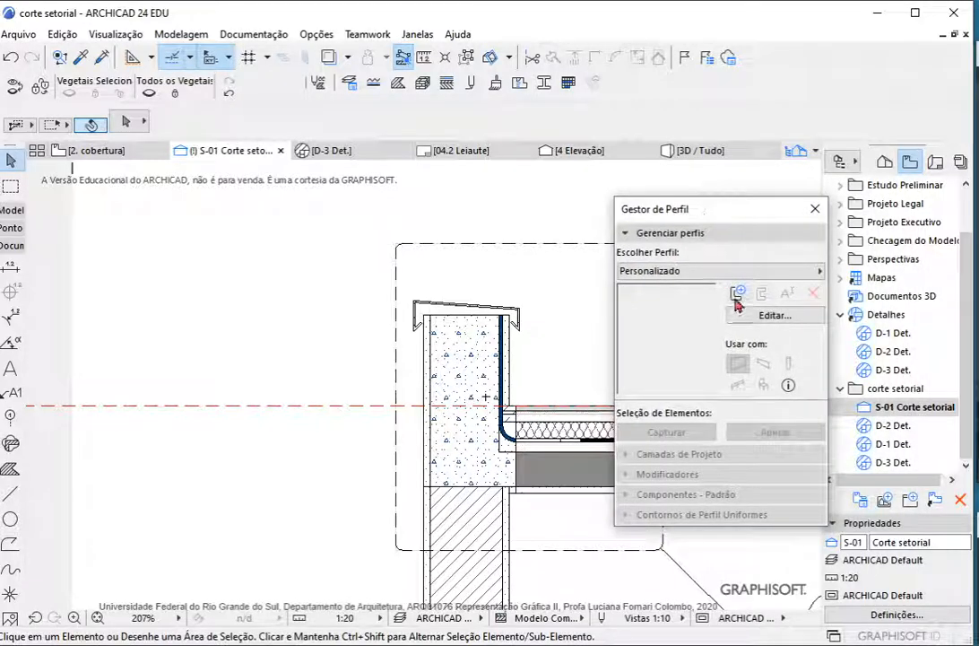
click(737, 296)
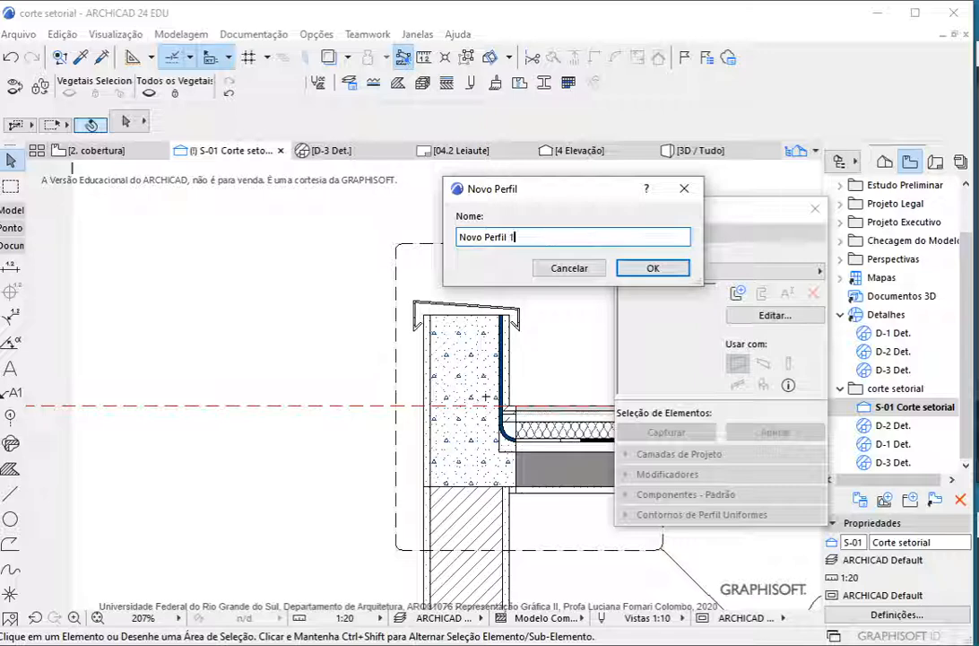
key(Return)
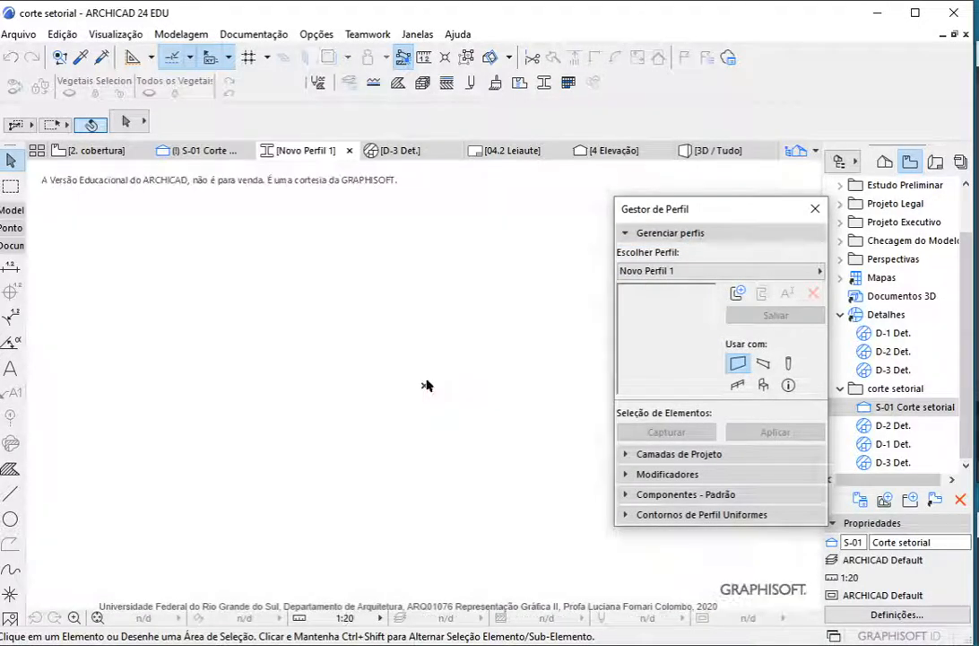
Paste the copied parapet fills into the profile editor at the centre of the current view, keeping the current zoom
right_click(412, 330)
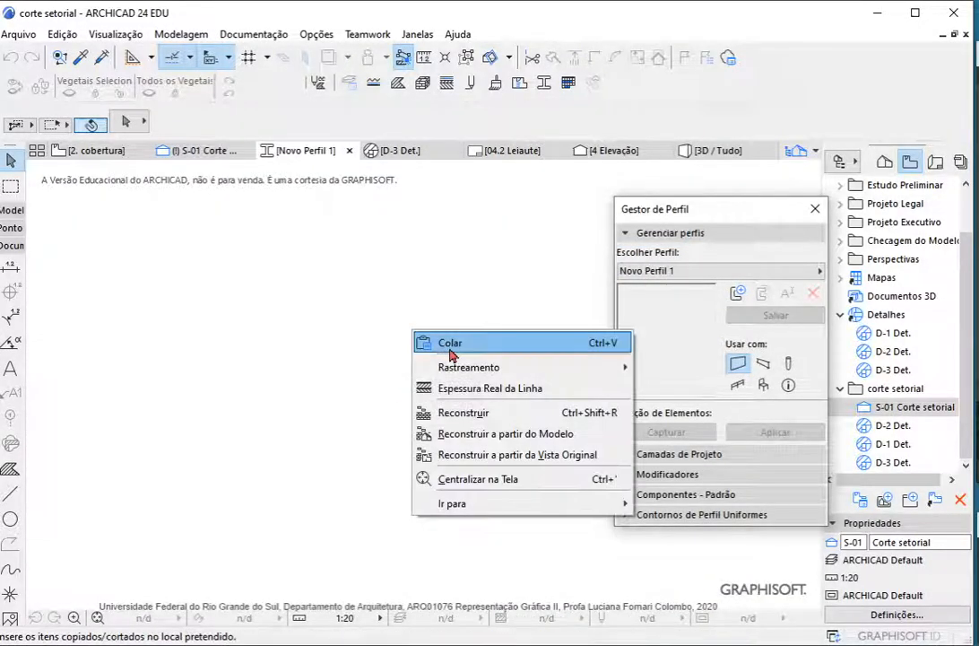
click(448, 350)
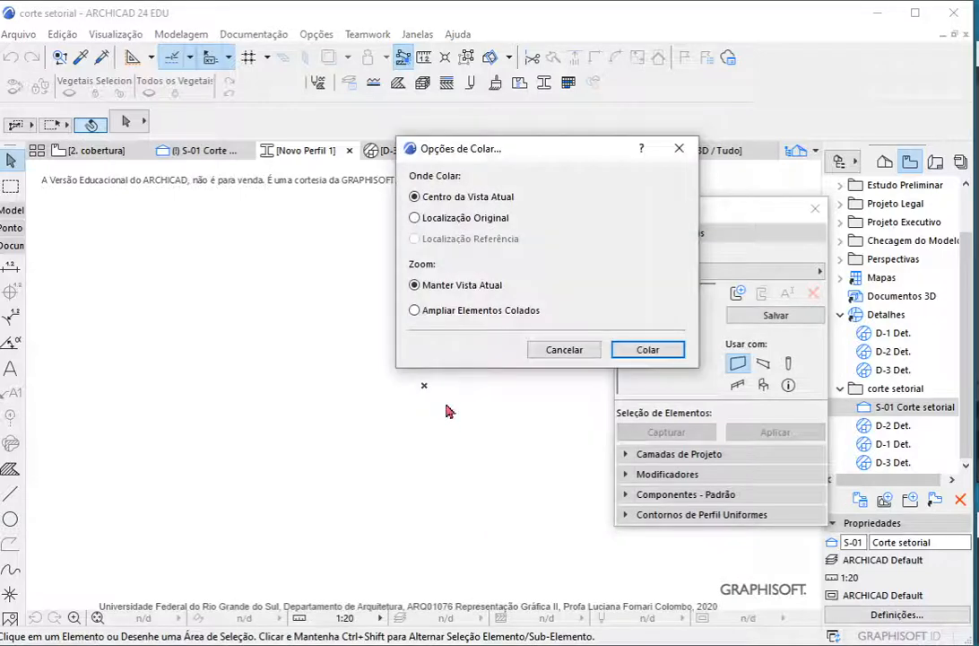
click(646, 349)
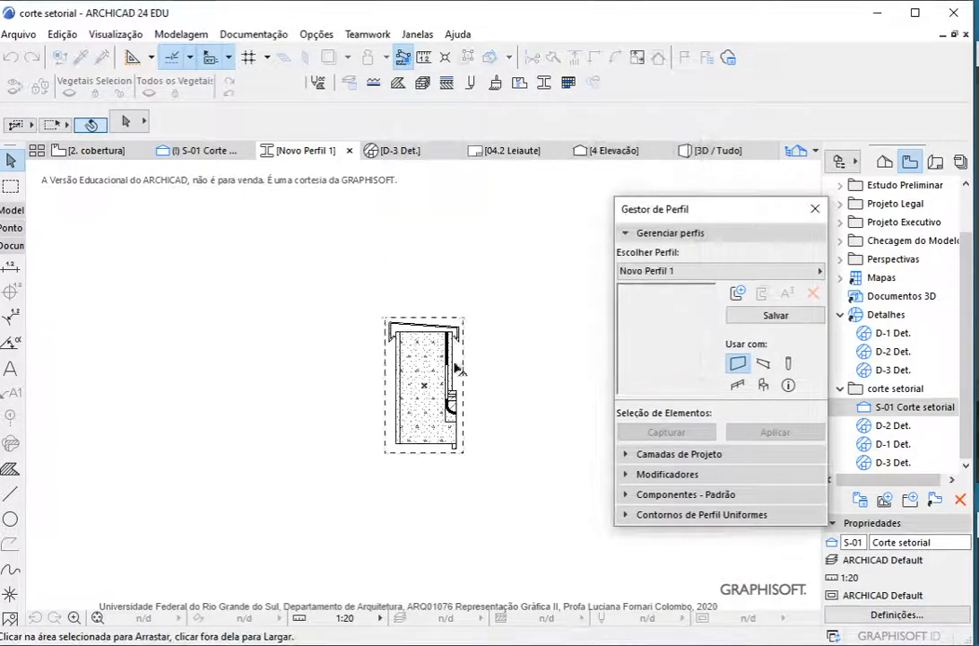
Move the pasted parapet fills so the outer lower corner of the plaster sits on the profile origin
scroll(429, 403, up, 2)
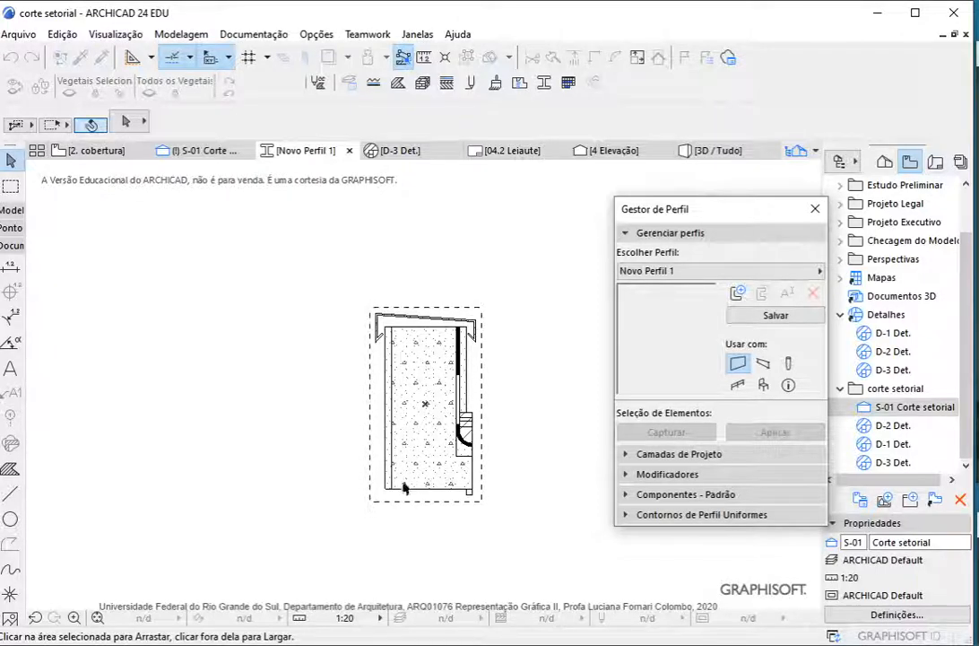
scroll(404, 487, up, 3)
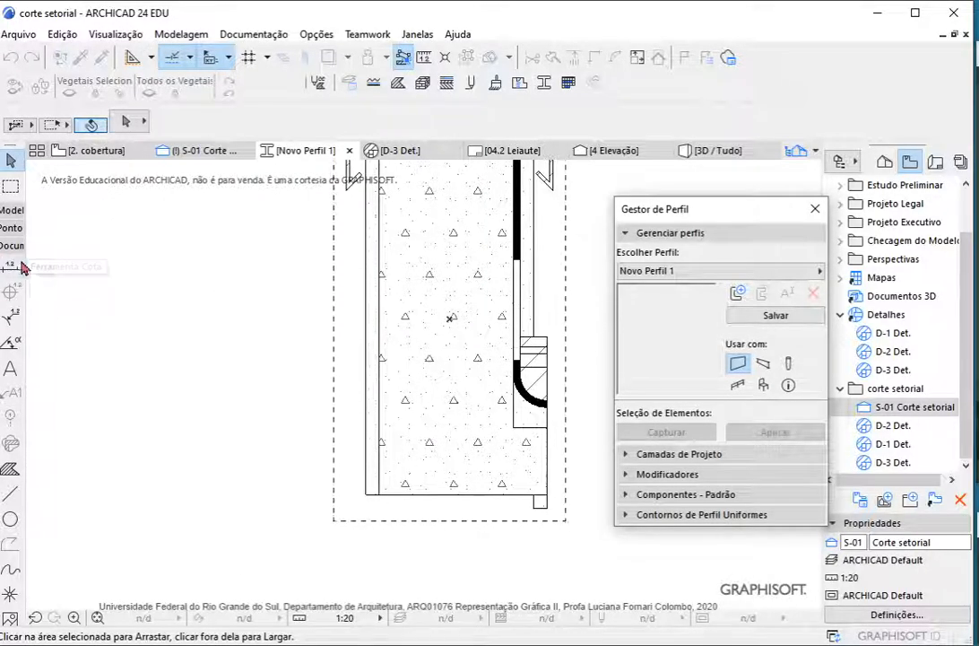
click(366, 492)
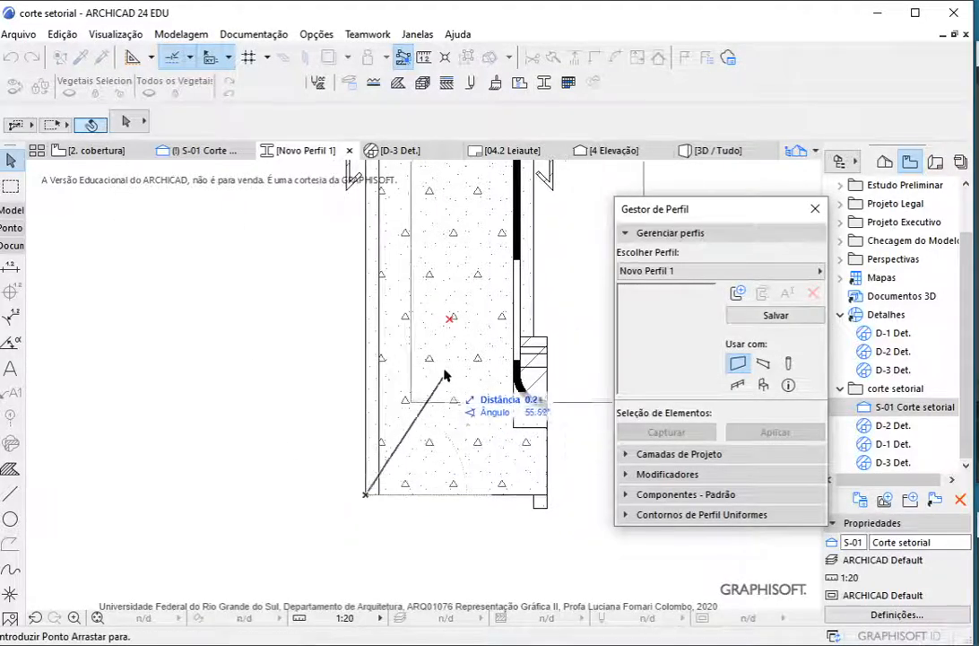
click(451, 324)
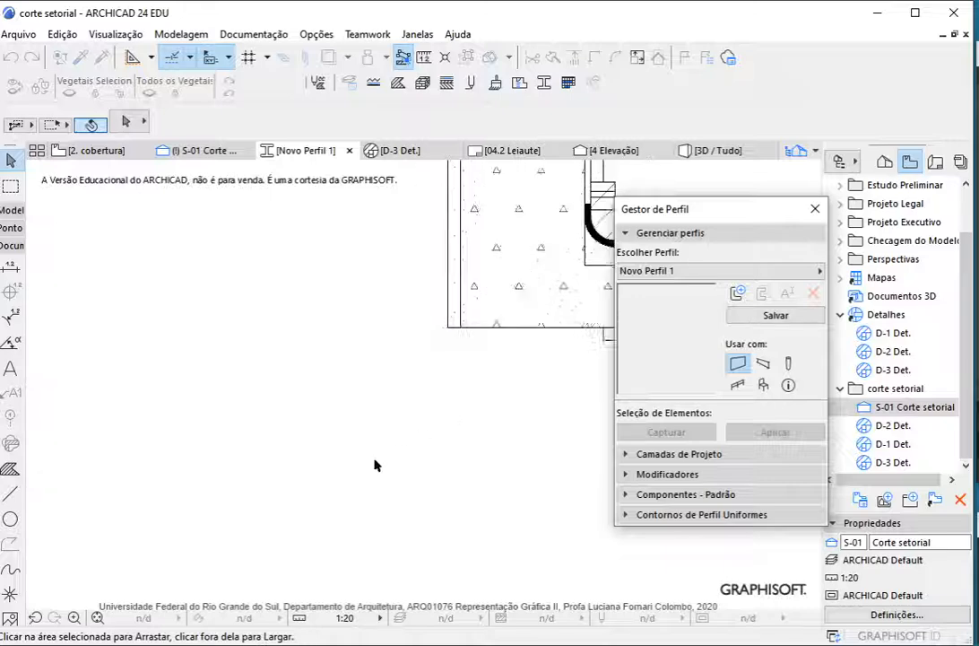
Confirm the placement of the pasted parapet fills in the profile editor and release them as separate fills
scroll(375, 462, down, 4)
click(747, 320)
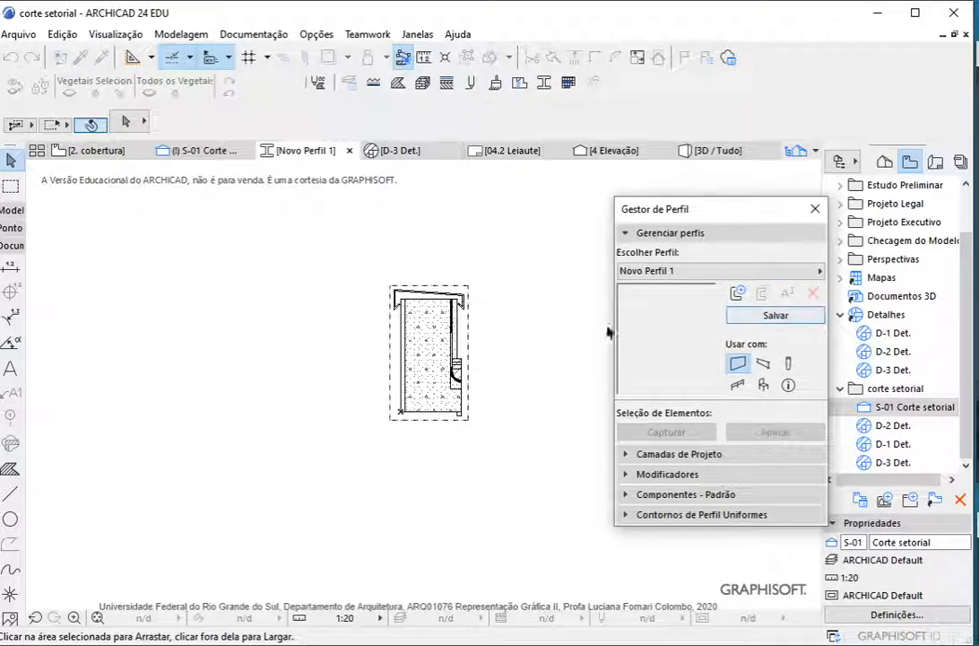
right_click(538, 351)
click(573, 389)
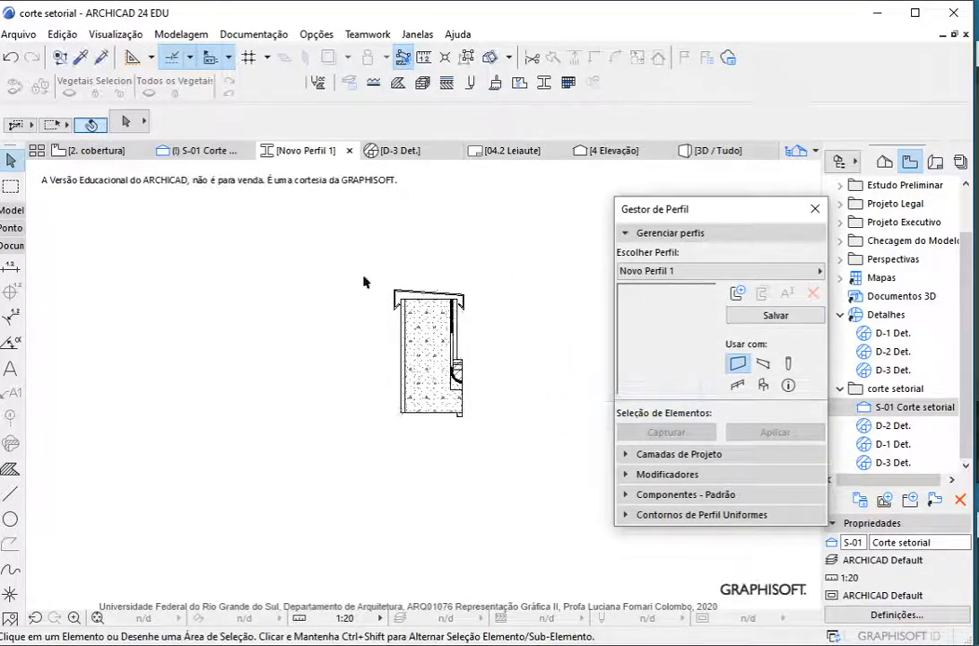
scroll(363, 280, up, 4)
scroll(177, 417, down, 4)
scroll(350, 442, up, 6)
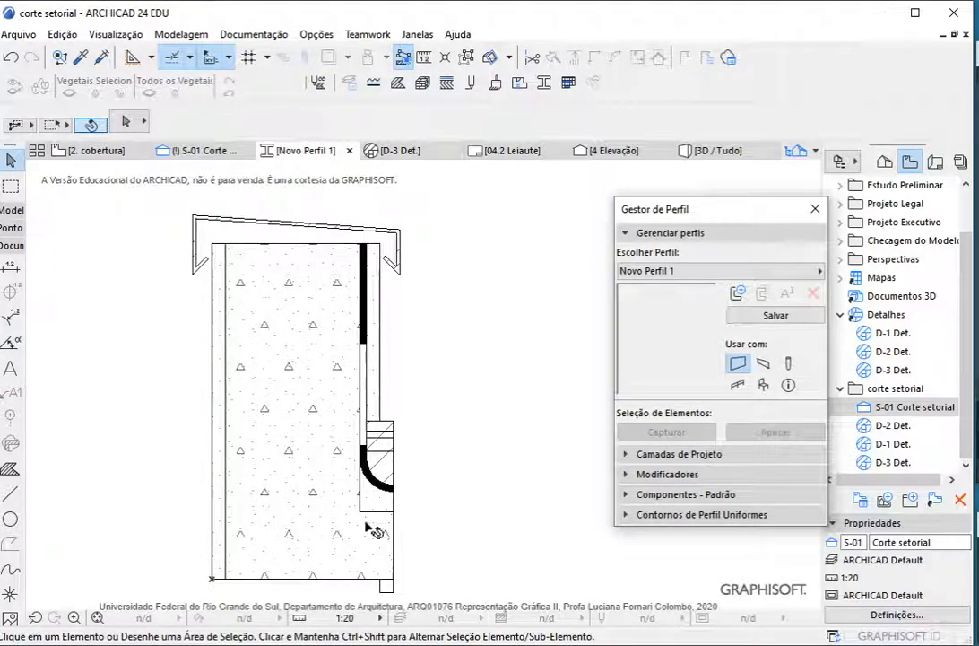
Set the building material of the large parapet core fill to CON Concreto Armado - Estrutural
click(288, 482)
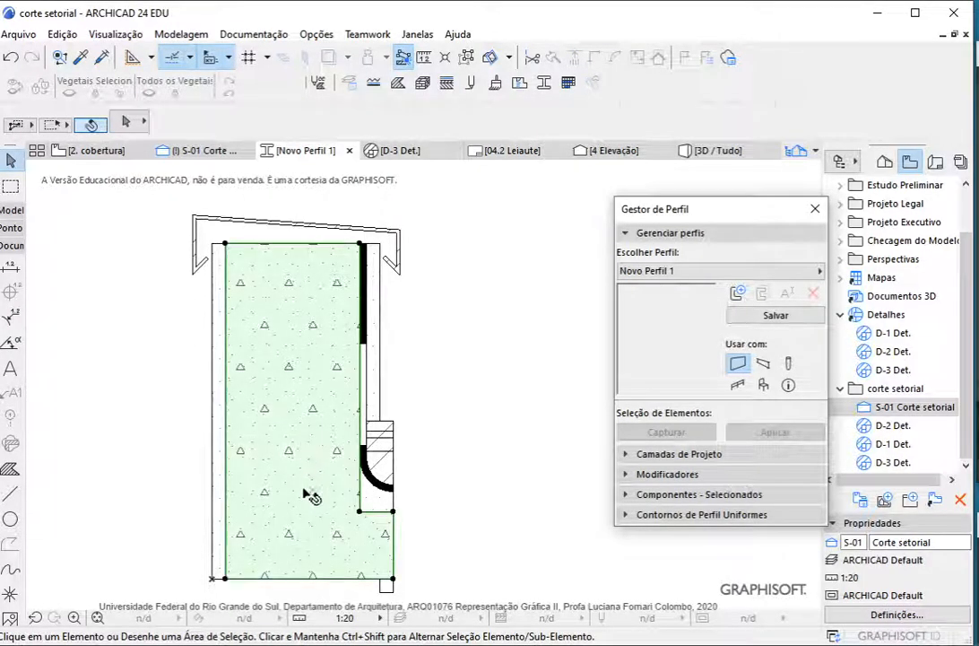
scroll(493, 134, down, 3)
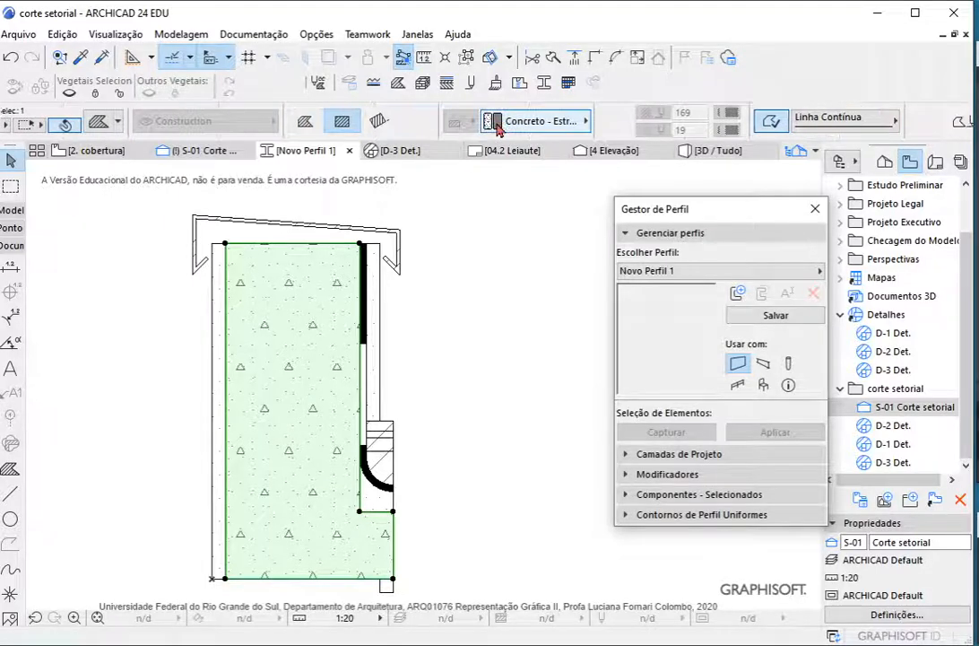
click(522, 123)
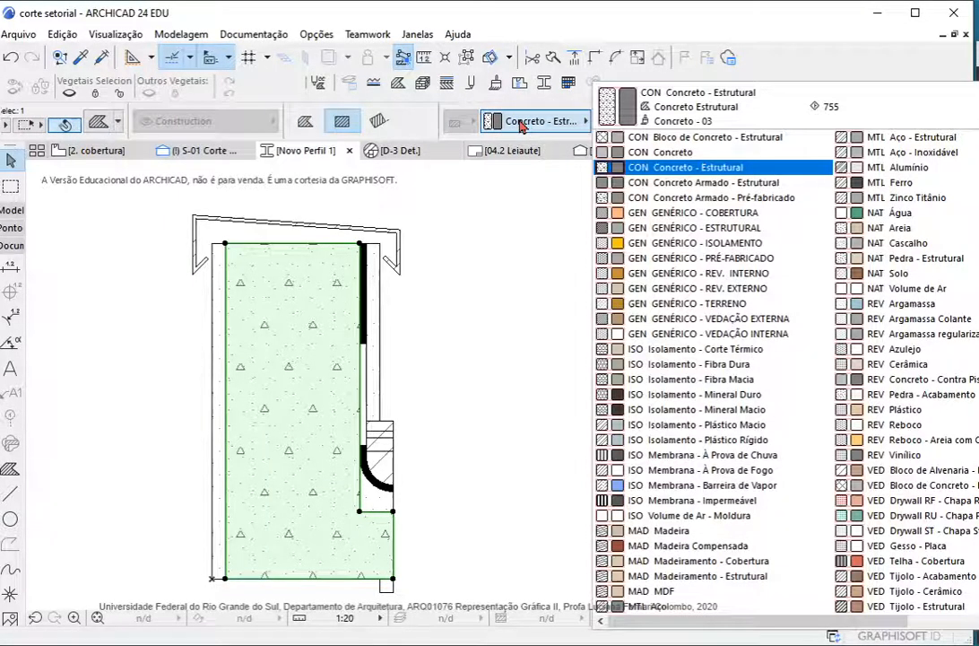
click(692, 186)
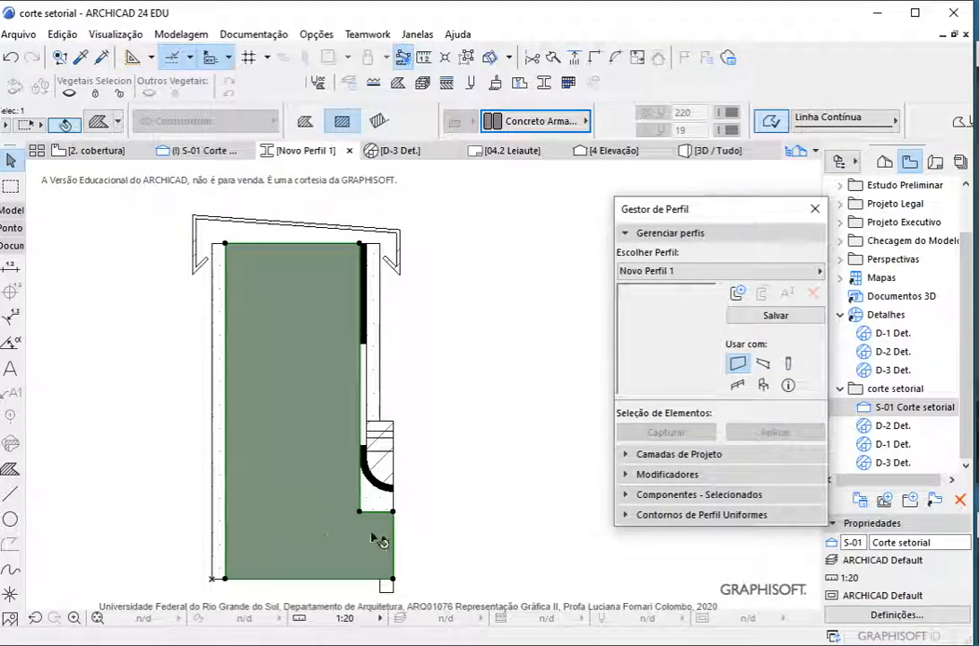
click(421, 509)
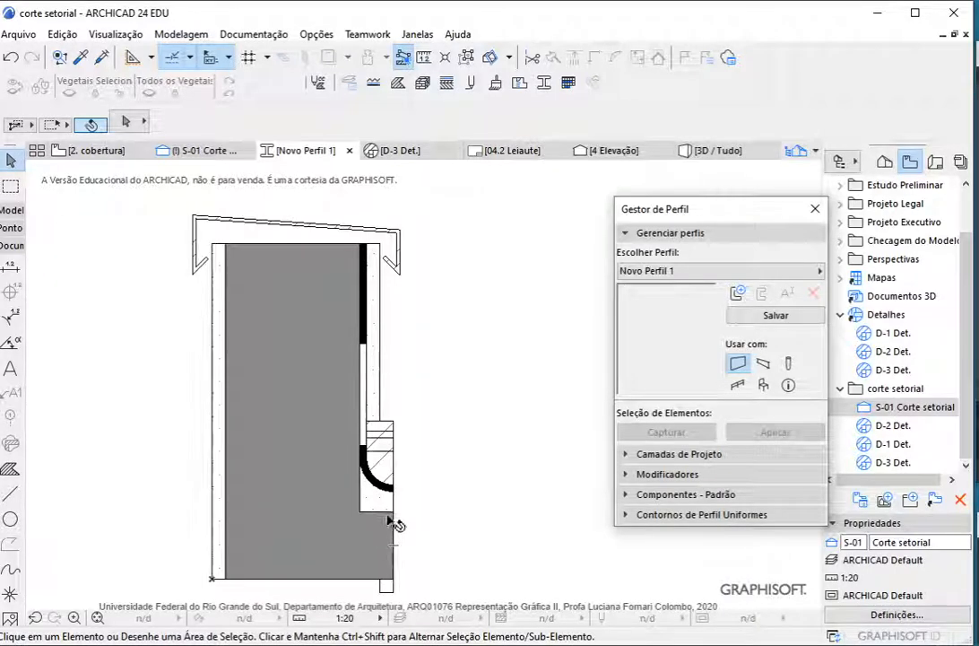
Assign REV Argamassa regularização to the fill under the curved membrane and to the layer directly above the quarter-round fill
click(383, 502)
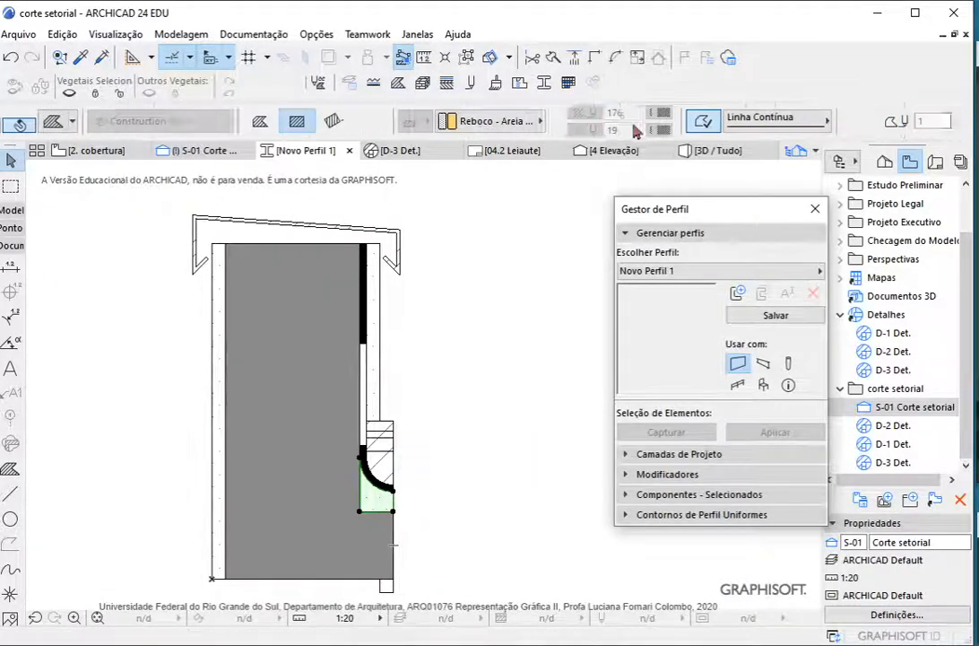
click(348, 125)
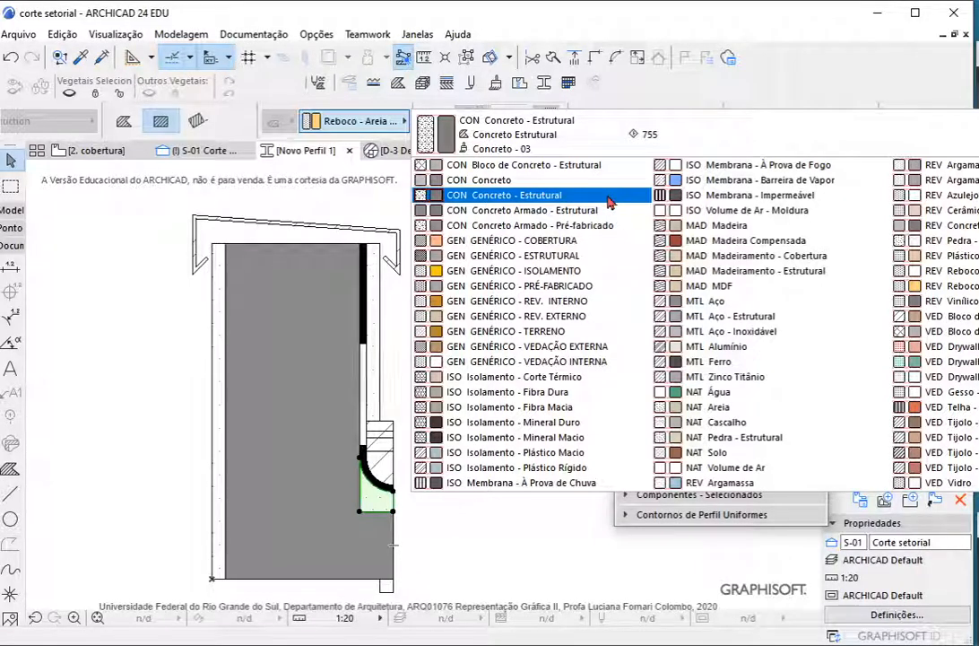
click(950, 180)
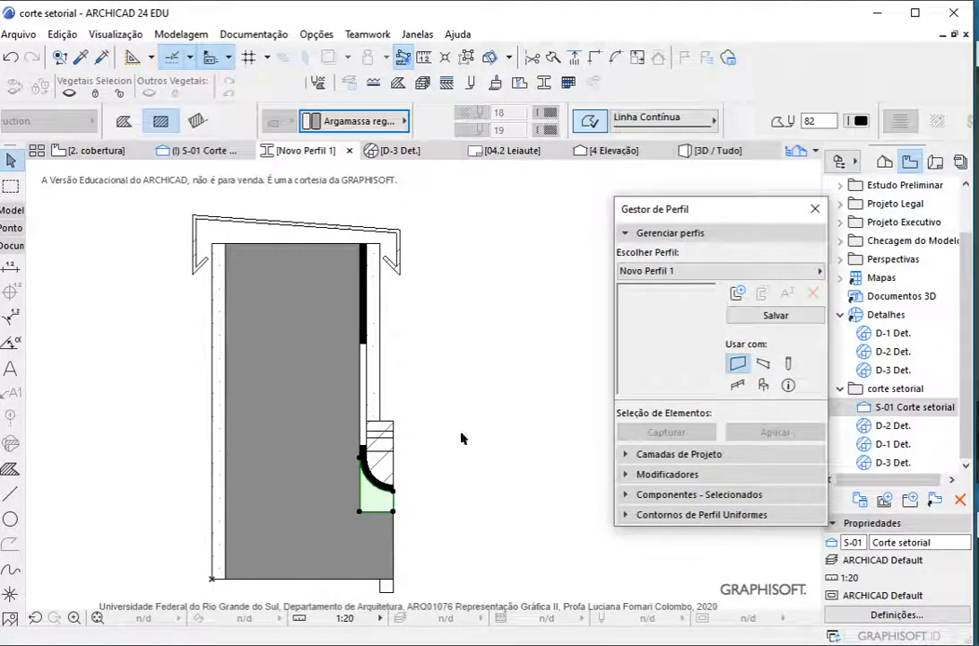
click(462, 437)
click(389, 449)
click(708, 125)
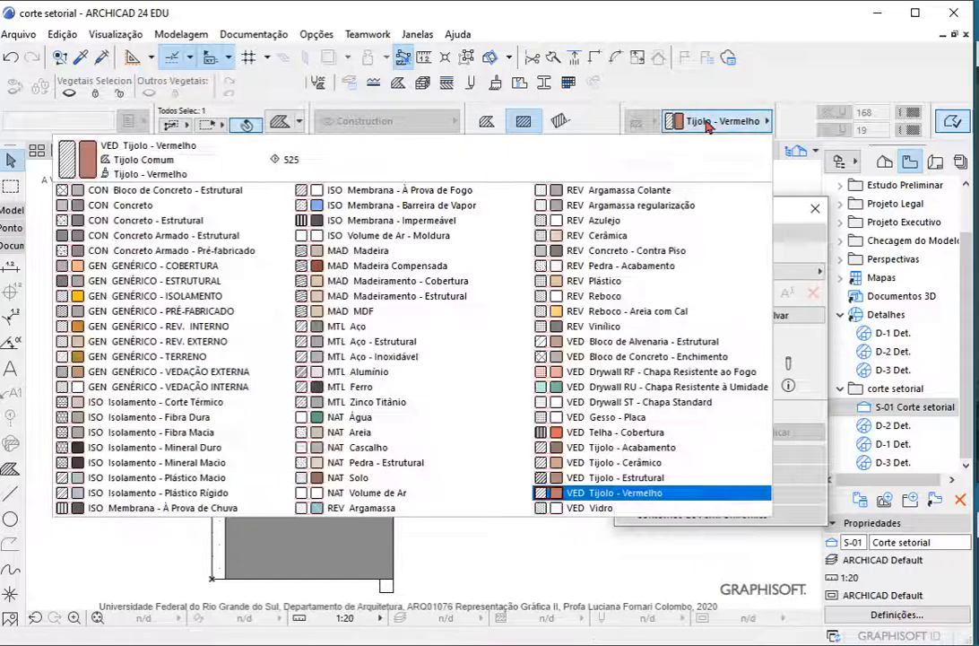
click(628, 205)
key(Escape)
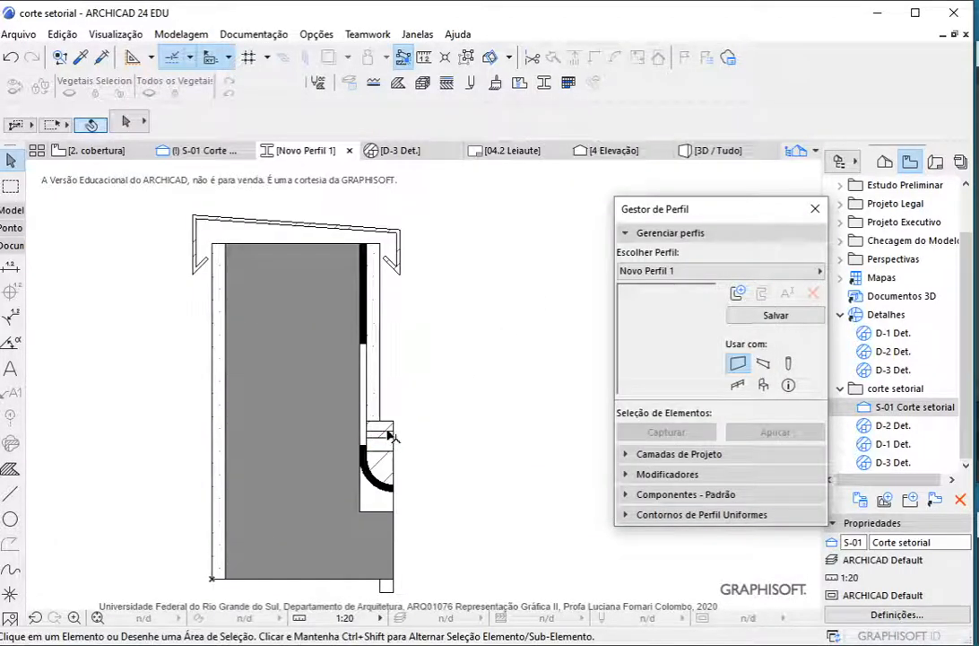
Set the quarter-round fill enclosed by the curved membrane to the building material REV Plástico
click(392, 434)
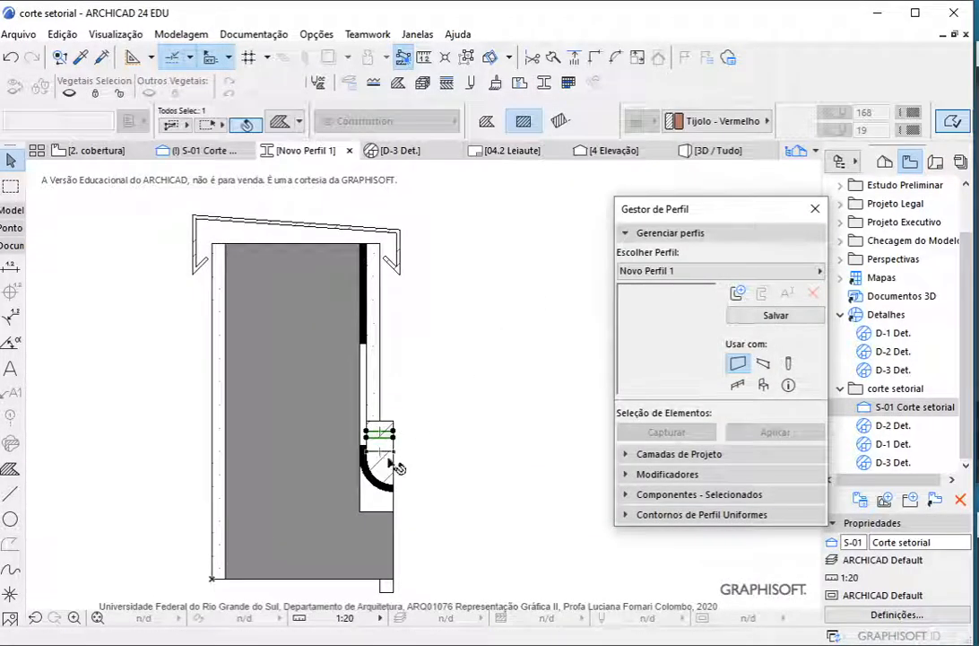
click(723, 122)
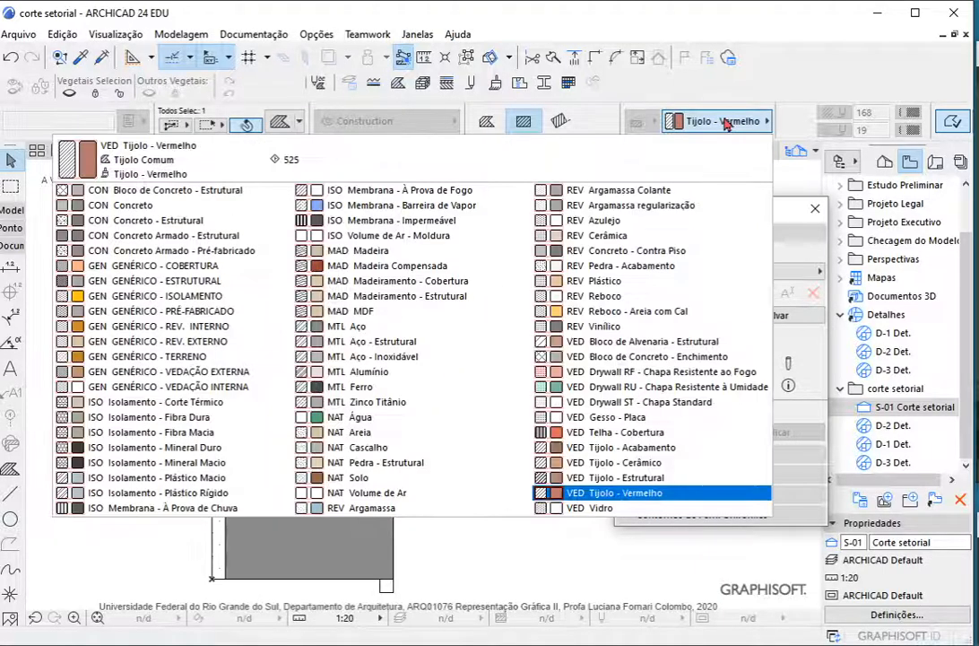
click(627, 281)
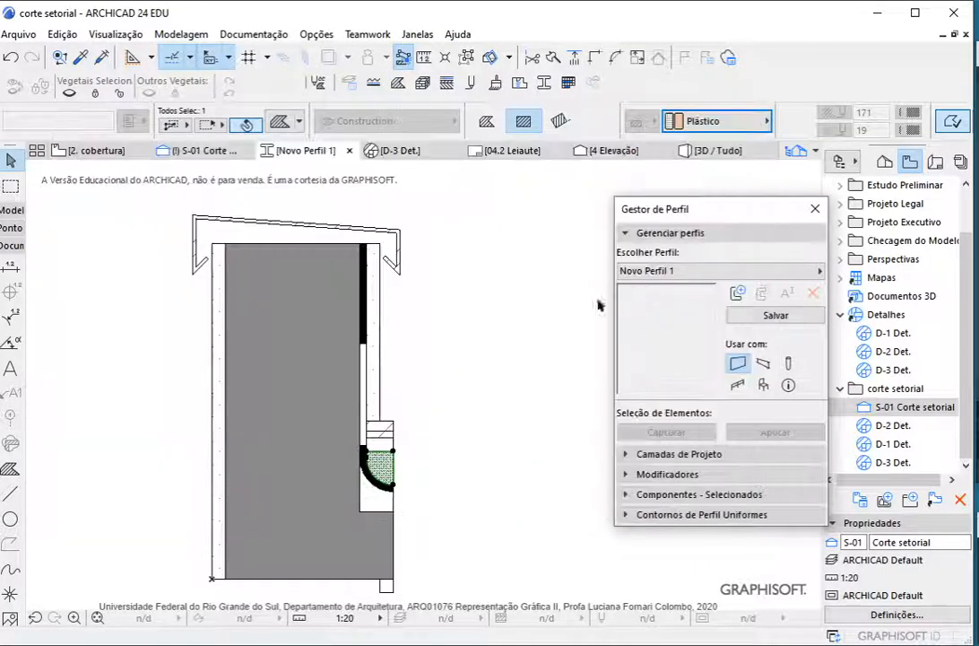
key(Escape)
Assign ISO Membrana - Impermeável to the vertical and curved membrane fills, and check the metal coping's material without changing it
click(367, 400)
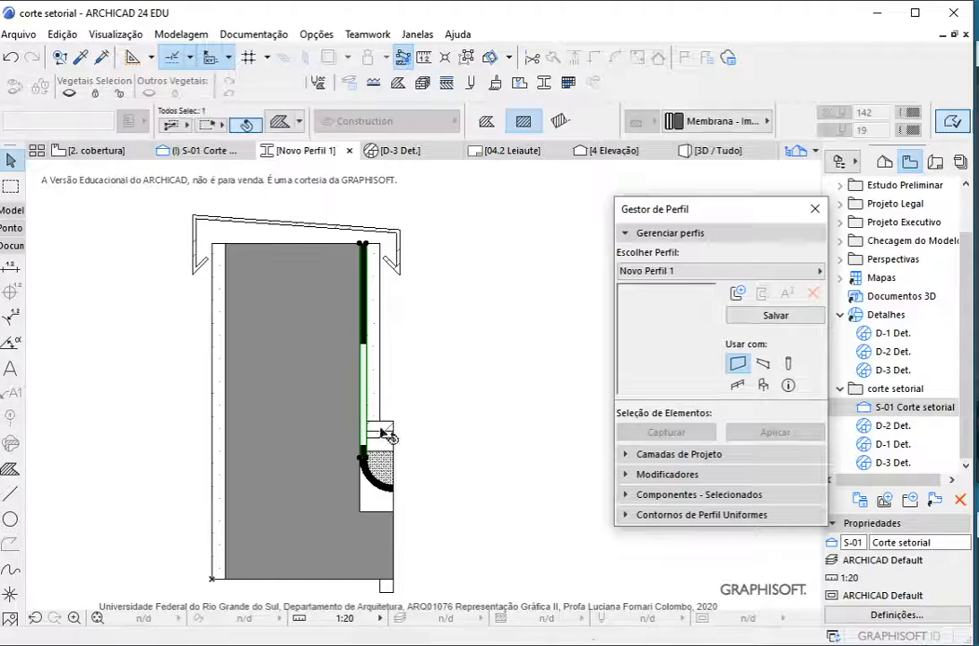
shift+click(375, 483)
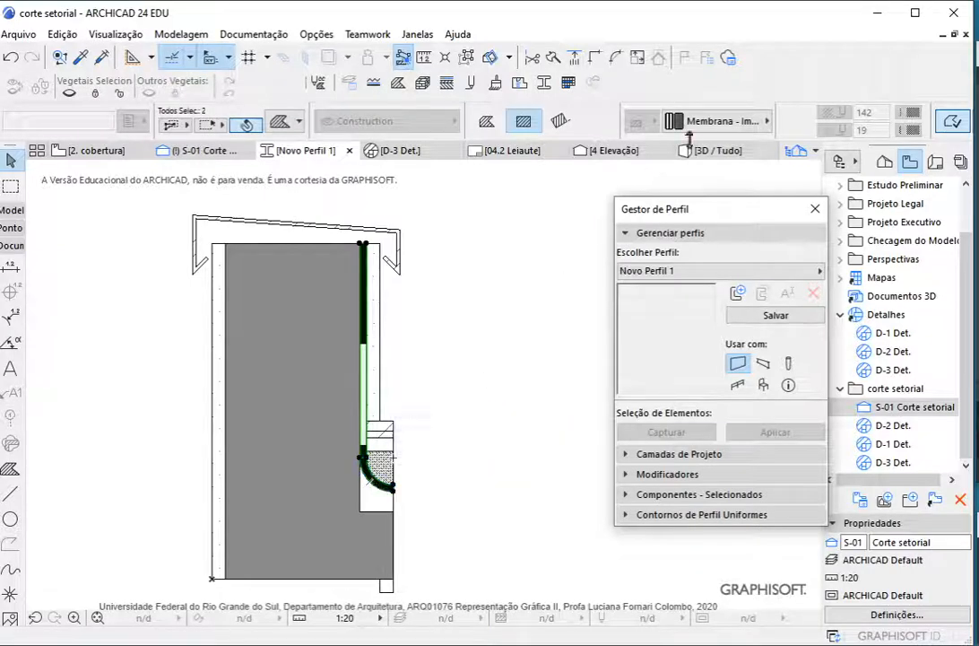
click(704, 123)
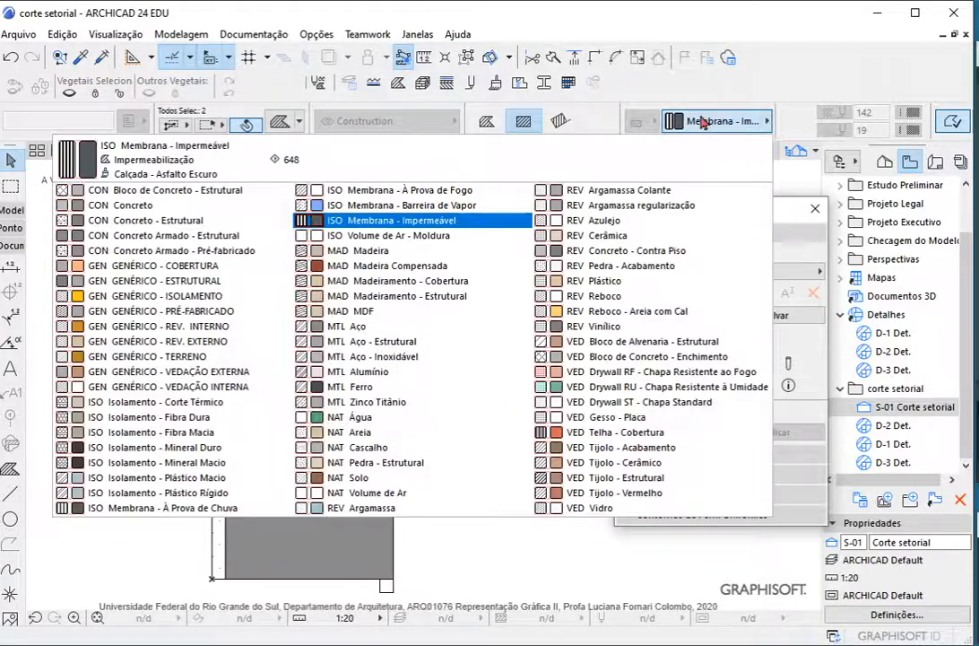
click(429, 224)
key(Escape)
click(387, 266)
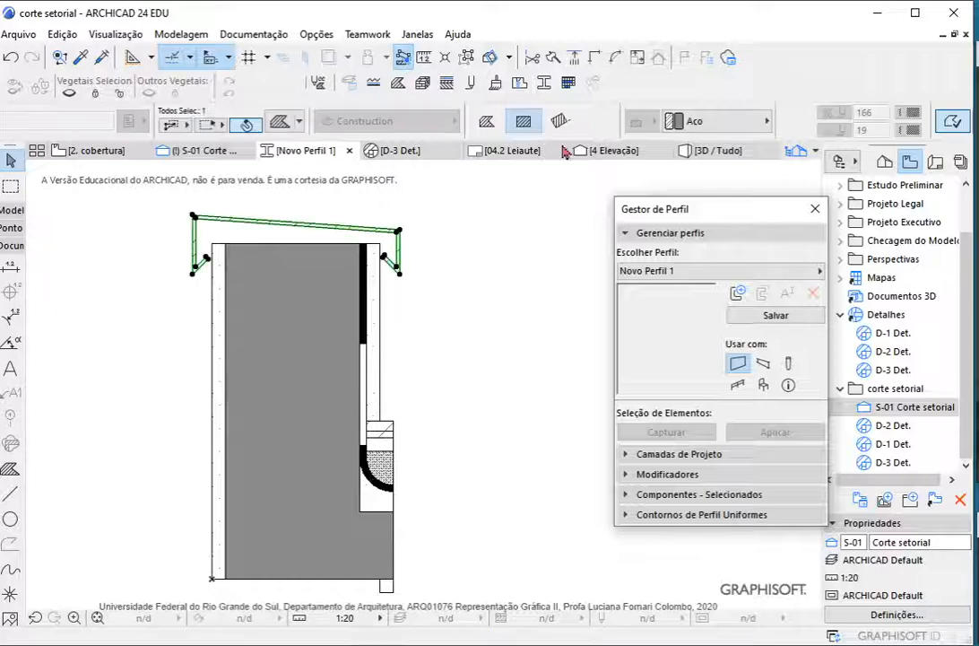
key(Escape)
Set the plaster strips on both the roof side and the outer side of the parapet to REV Reboco
click(376, 324)
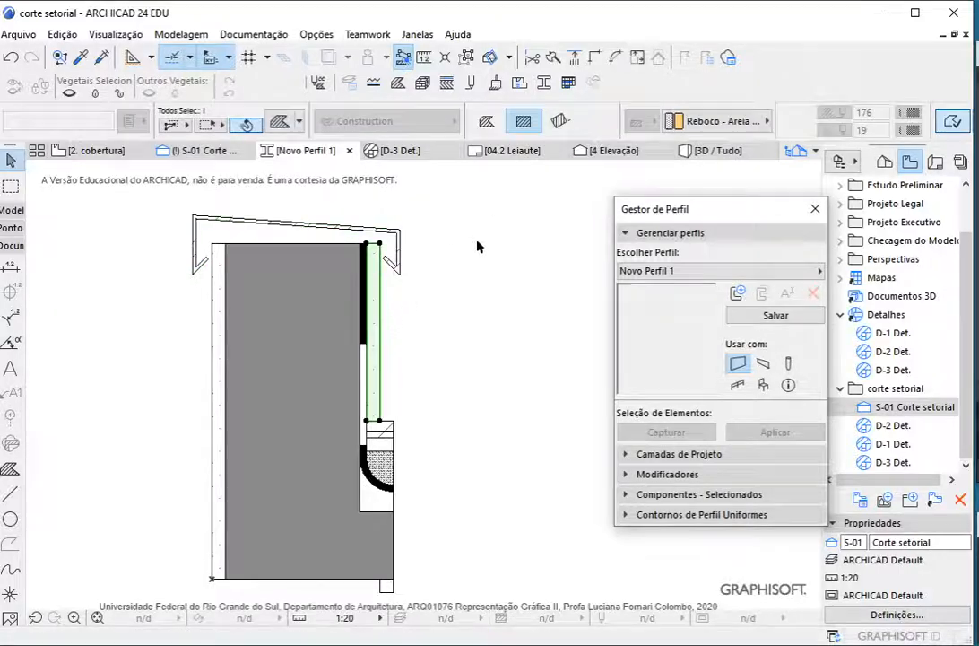
click(718, 122)
click(592, 293)
key(Escape)
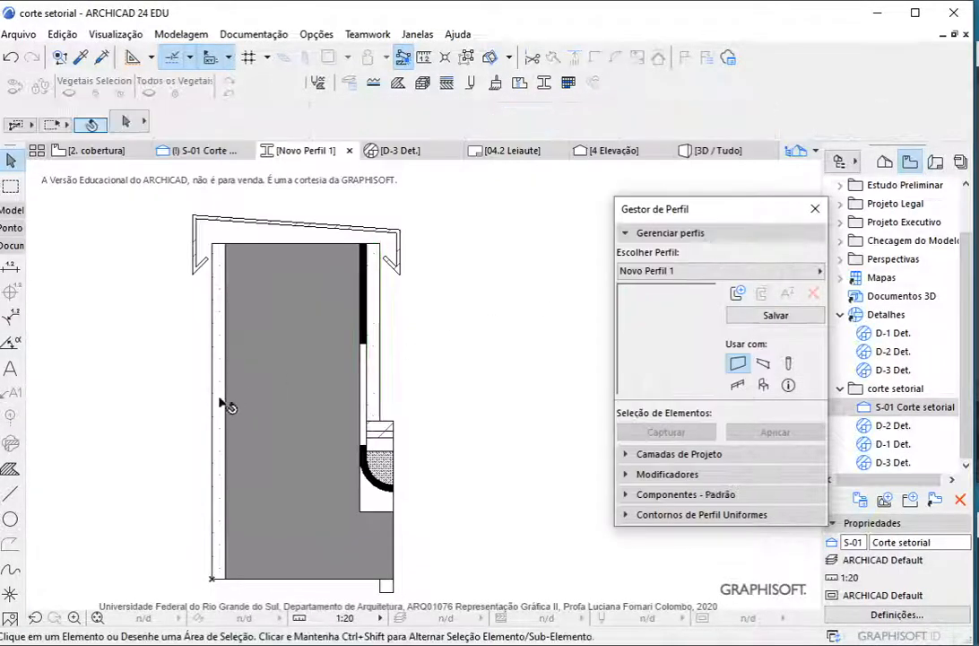
click(219, 404)
click(718, 121)
click(613, 298)
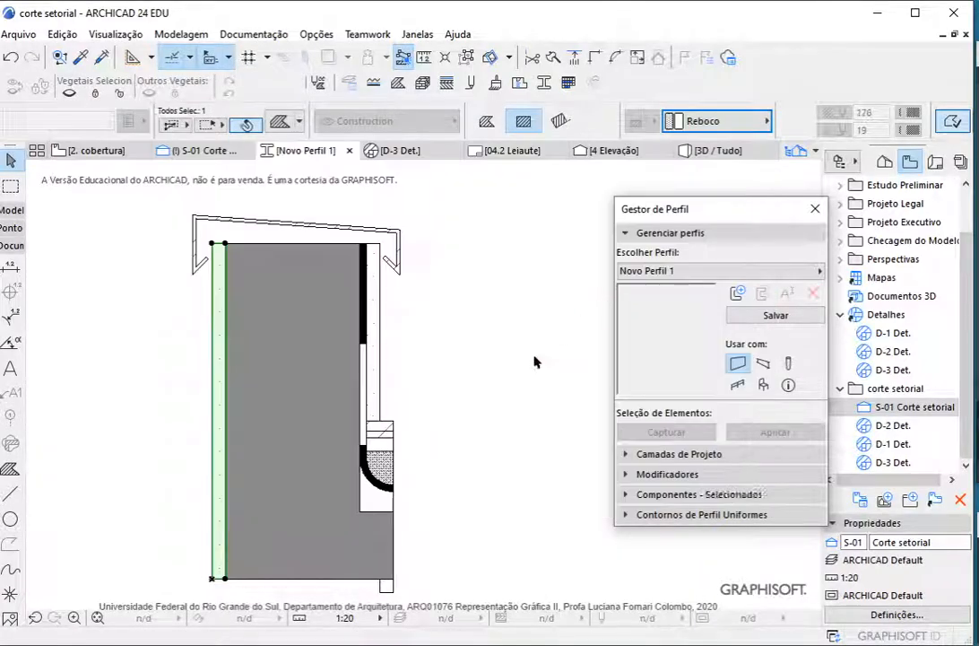
key(Escape)
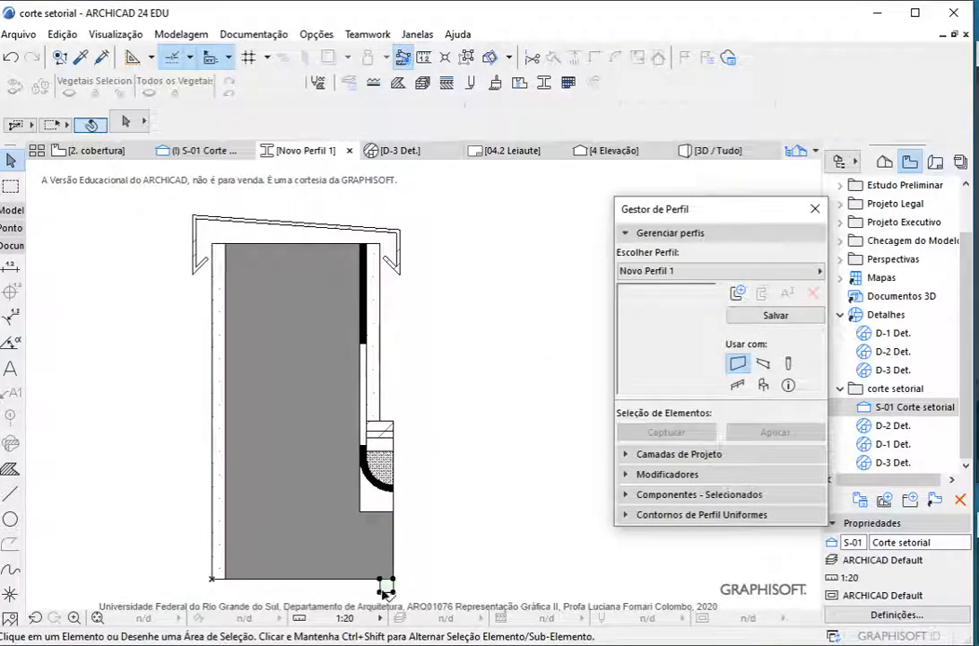
Set the small plaster fill projecting below the parapet's base to the building material REV Reboco
click(383, 586)
click(717, 121)
click(608, 299)
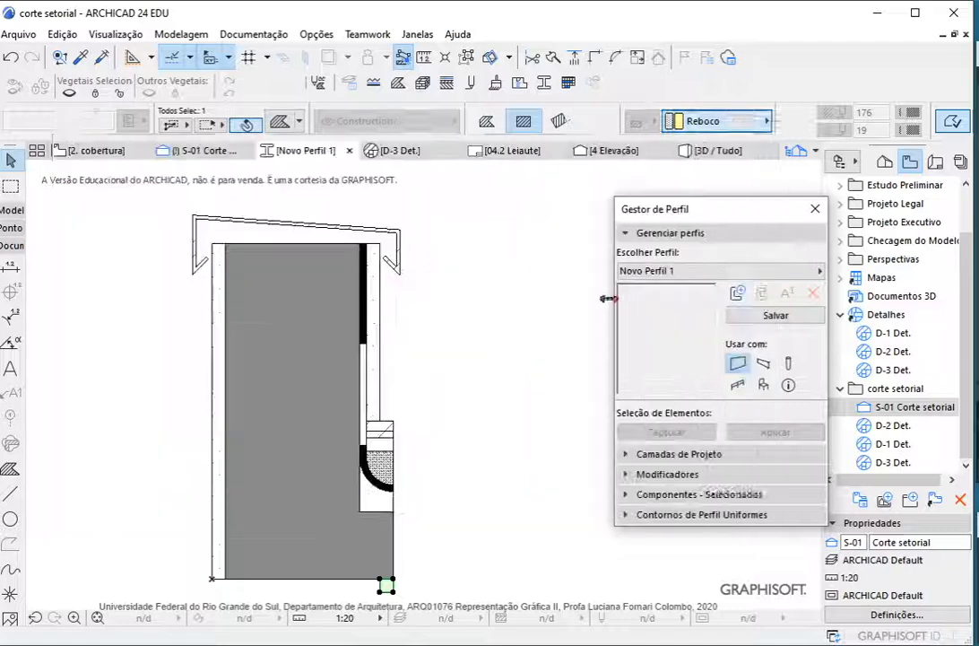
key(Escape)
Set the uppermost layer over the roof-side corner to GEN GENÉRICO - REV. EXTERNO and the thin layer beneath it to REV Argamassa Colante
click(387, 431)
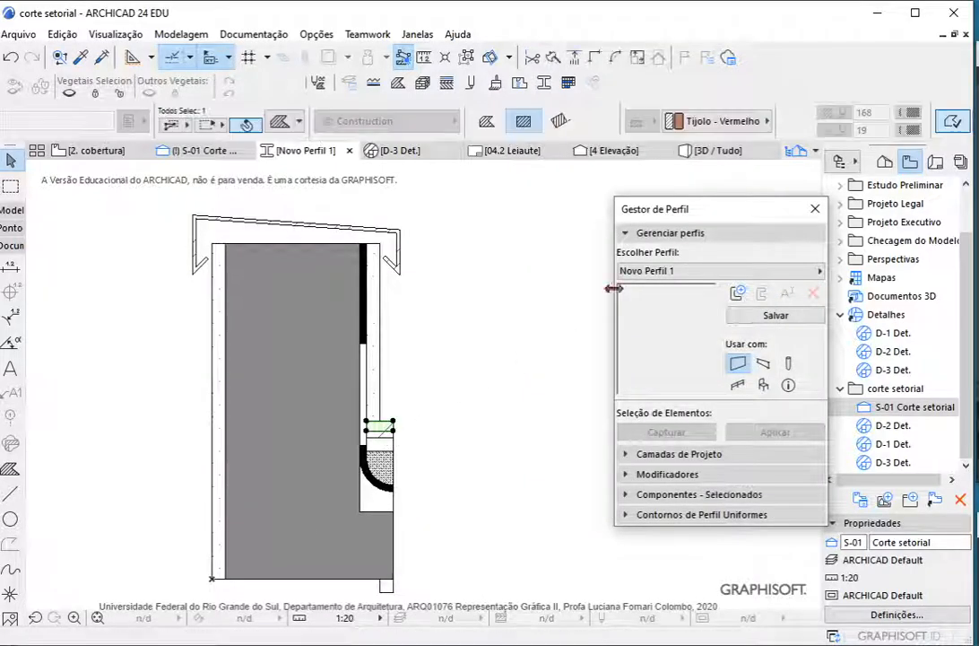
click(725, 121)
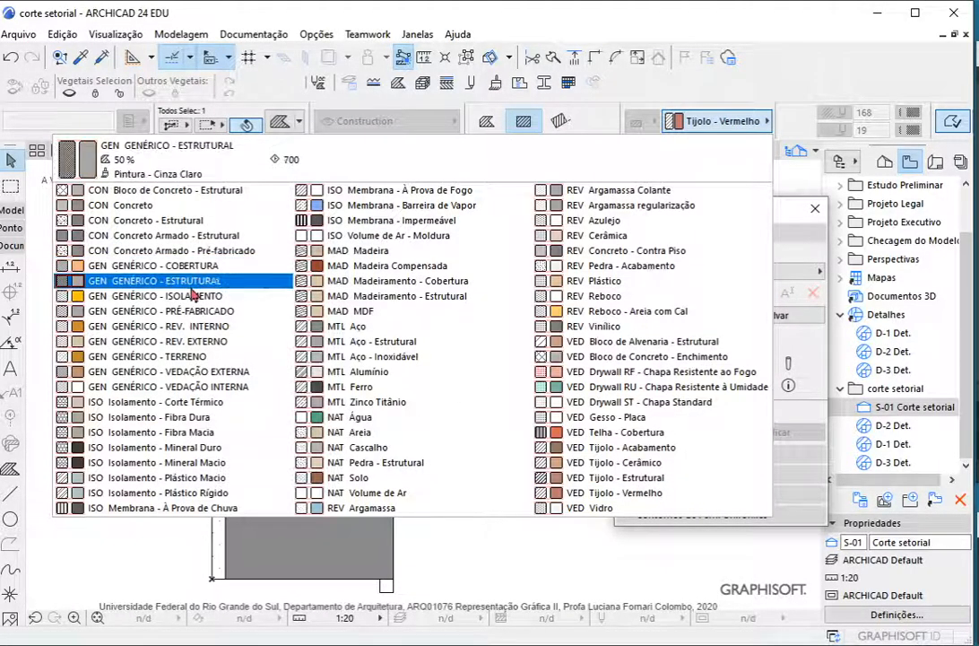
click(225, 342)
key(Escape)
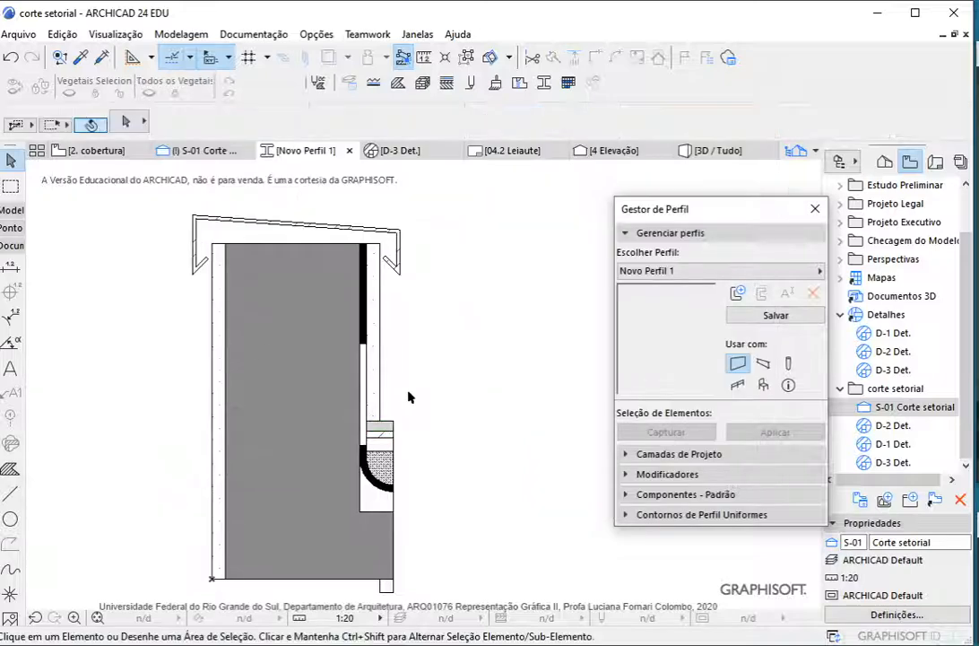
click(387, 440)
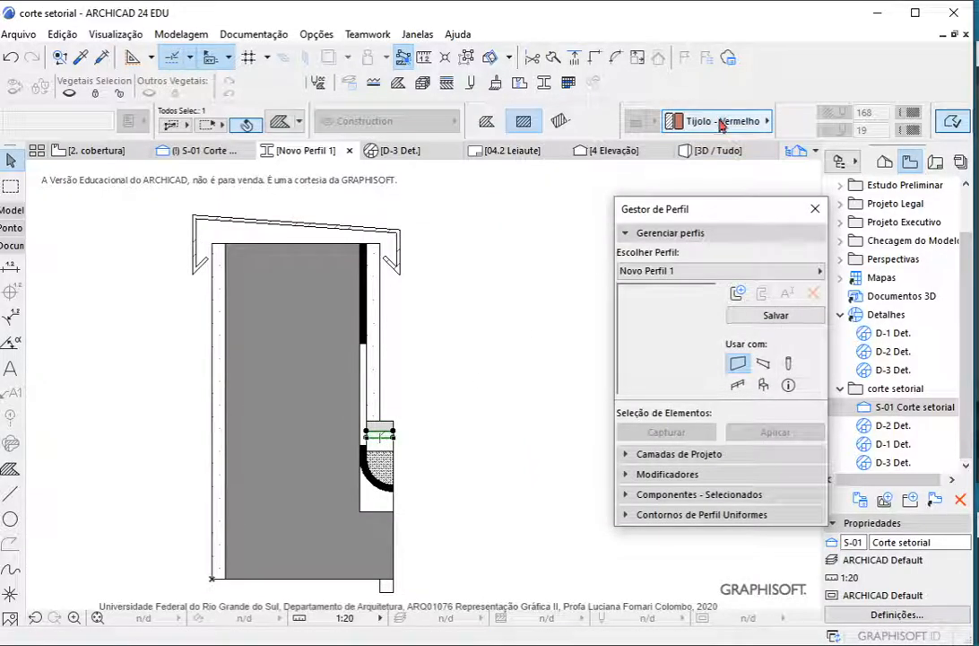
click(723, 122)
click(634, 190)
key(Escape)
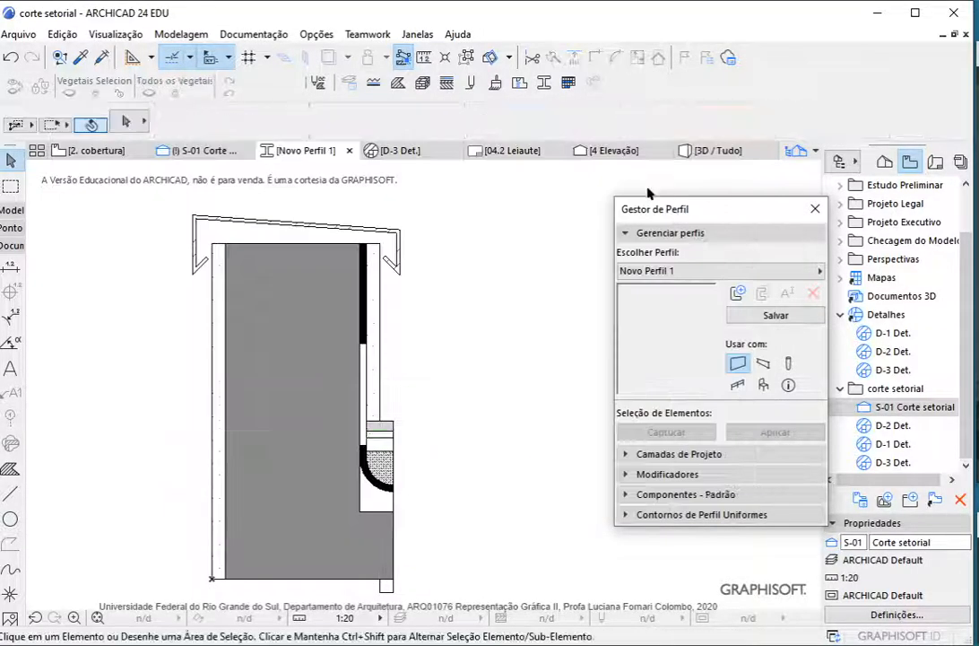
Enable the parapet profile for use with beams in addition to walls and save the profile
click(746, 317)
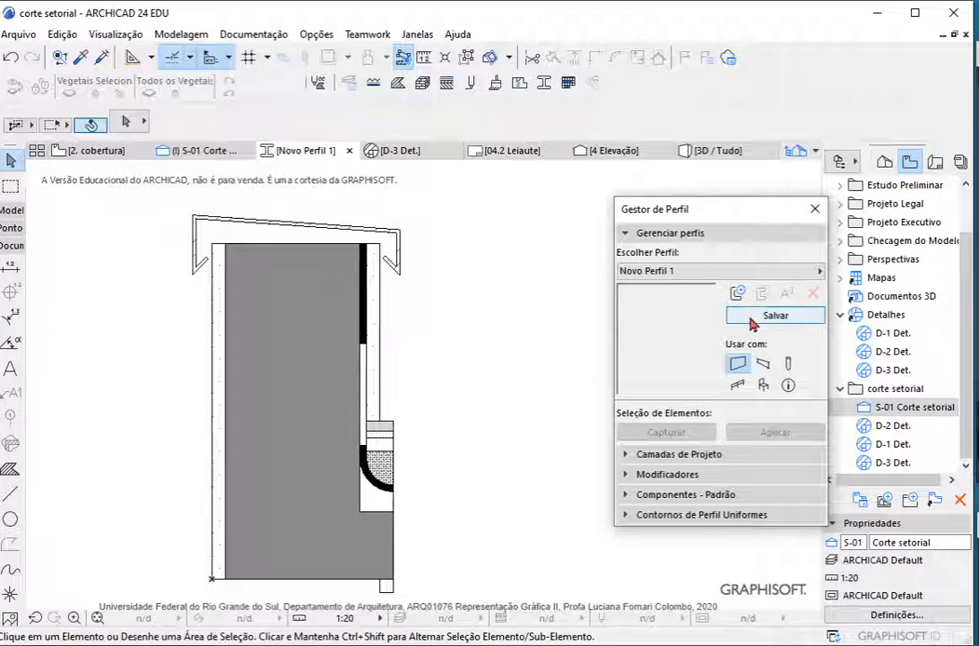
click(763, 365)
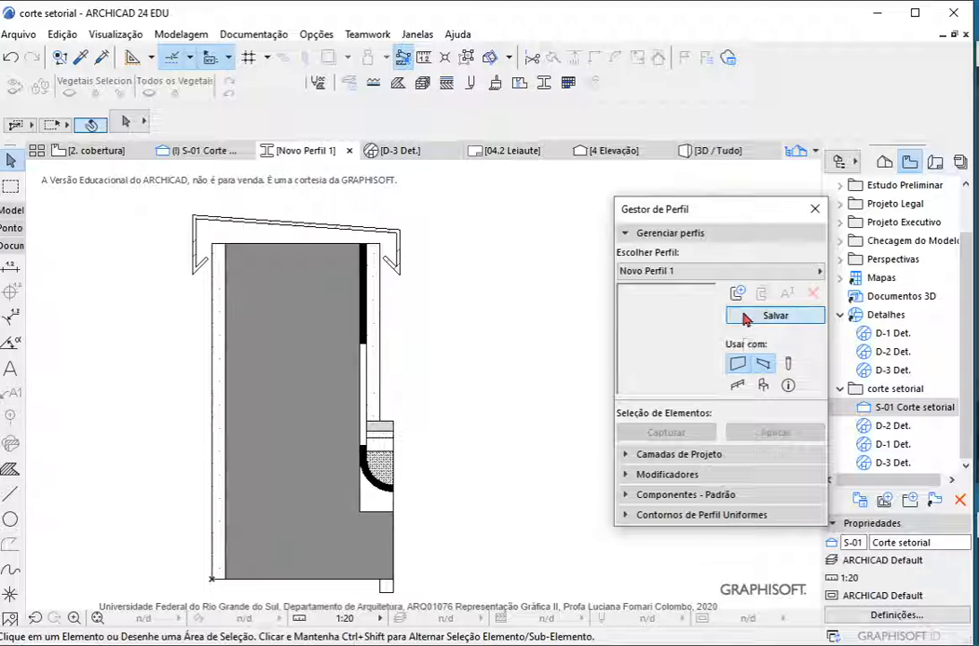
click(774, 315)
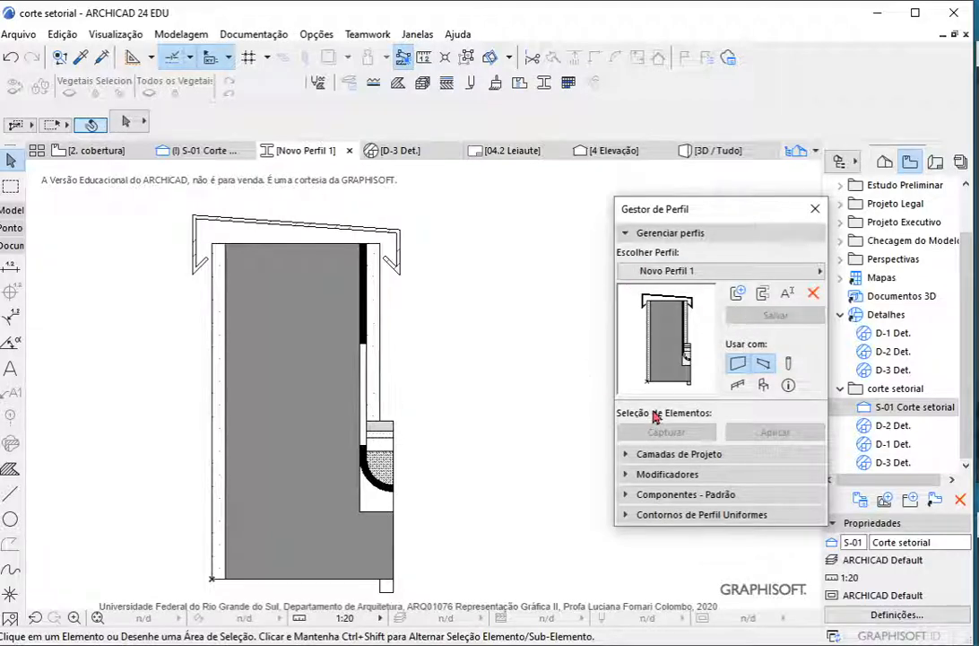